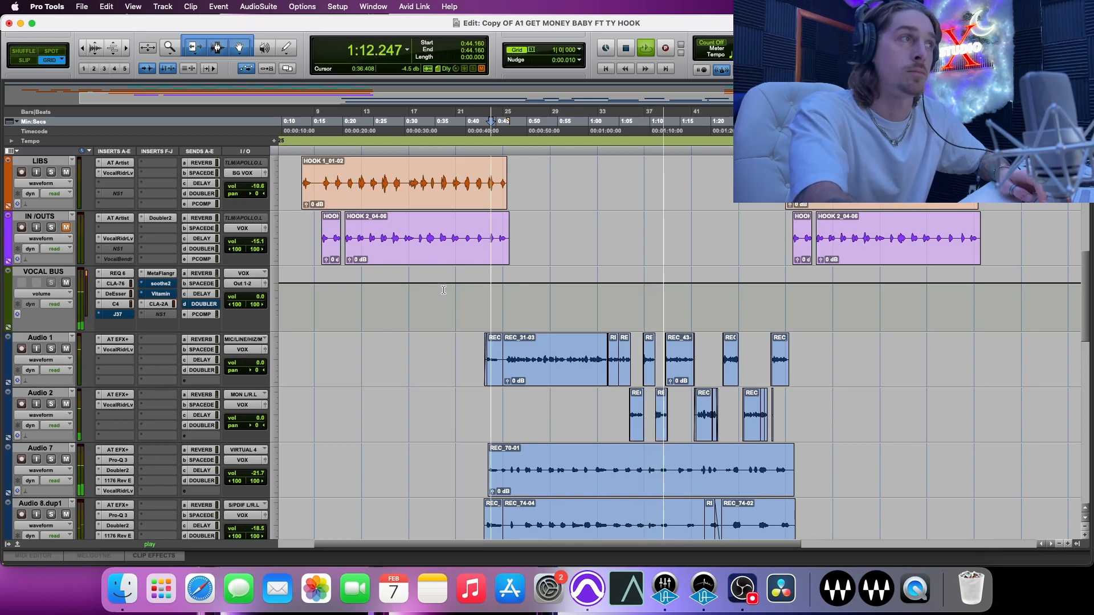
# - Stop playback, open Audio 1's REVERB send fader and set its automation mode to latch
pyautogui.press('space')
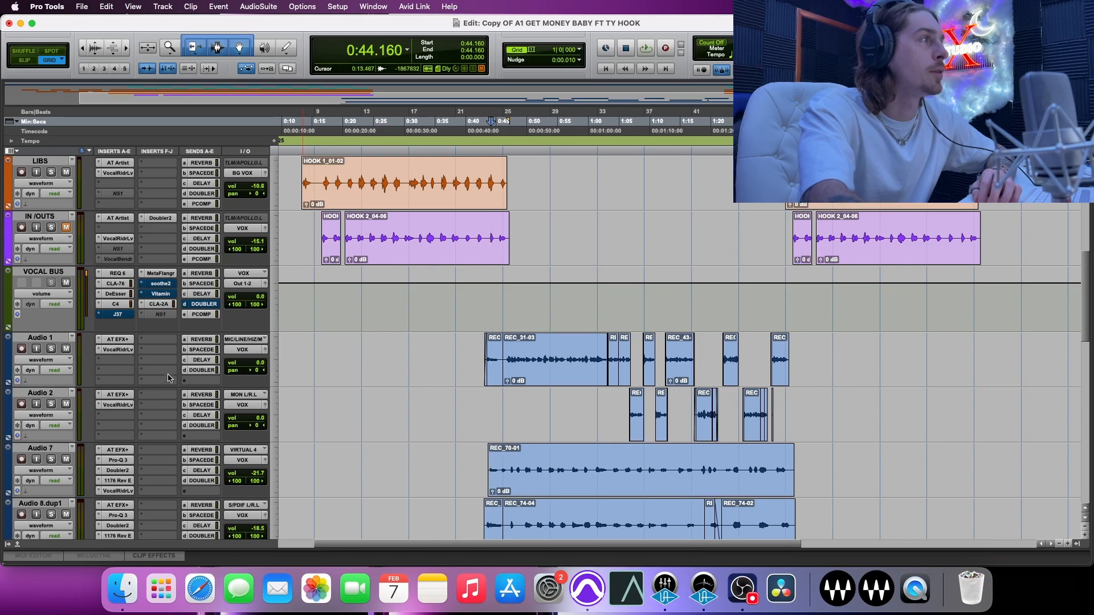
pyautogui.click(202, 340)
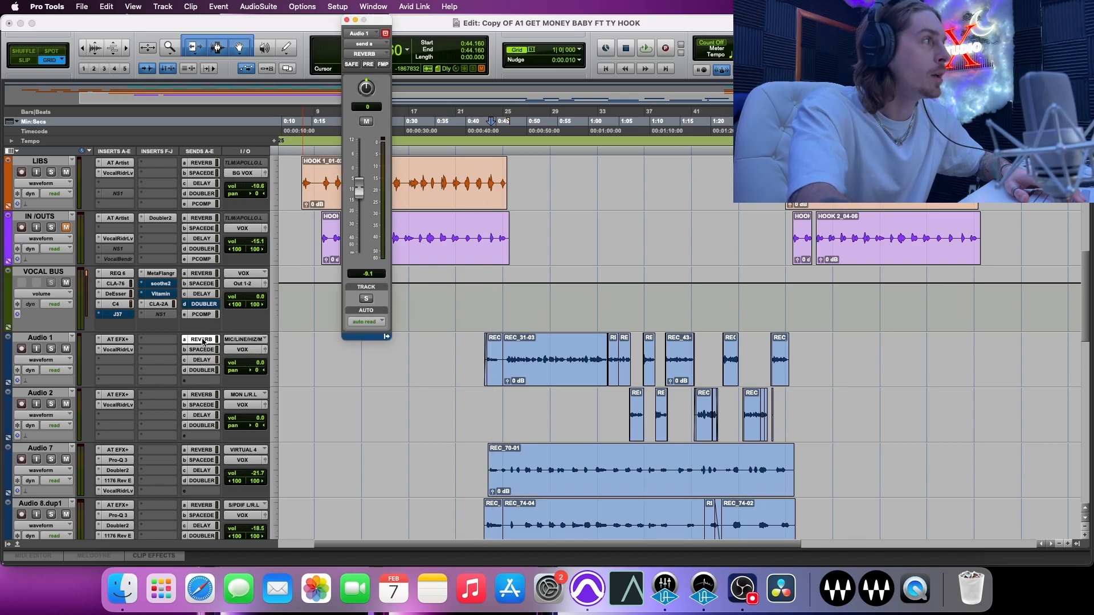
pyautogui.moveTo(380, 19); pyautogui.dragTo(643, 20)
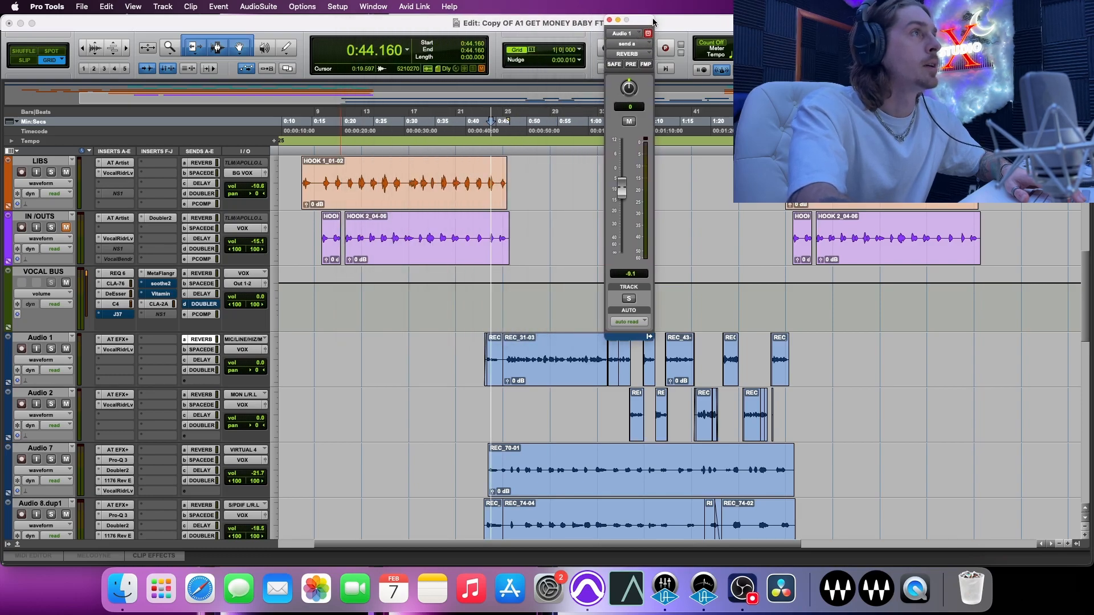
pyautogui.click(626, 323)
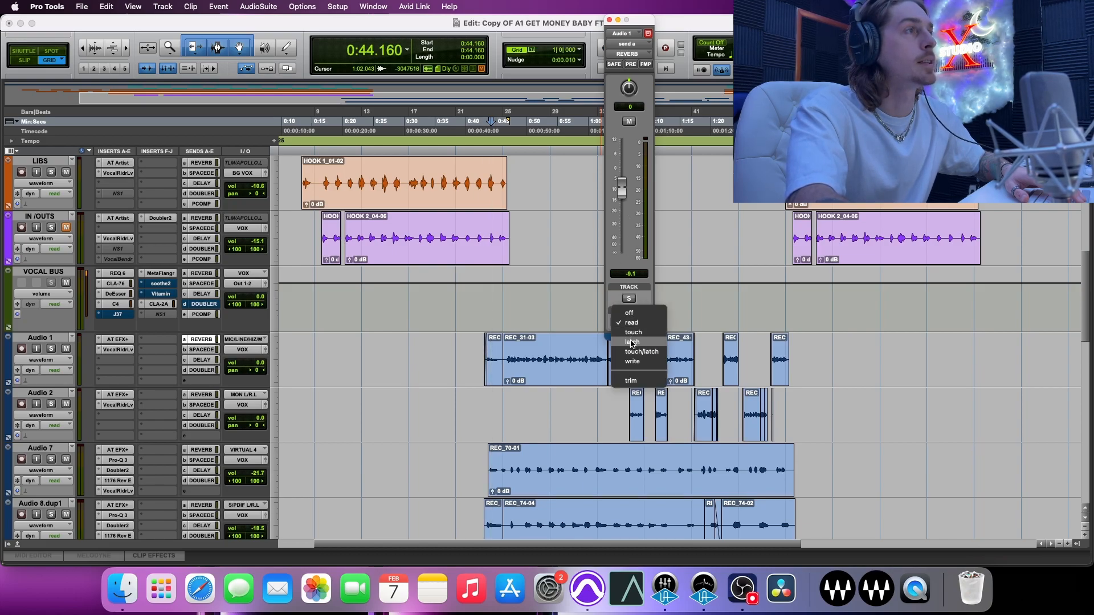
pyautogui.click(631, 343)
pyautogui.moveTo(636, 19); pyautogui.dragTo(384, 143)
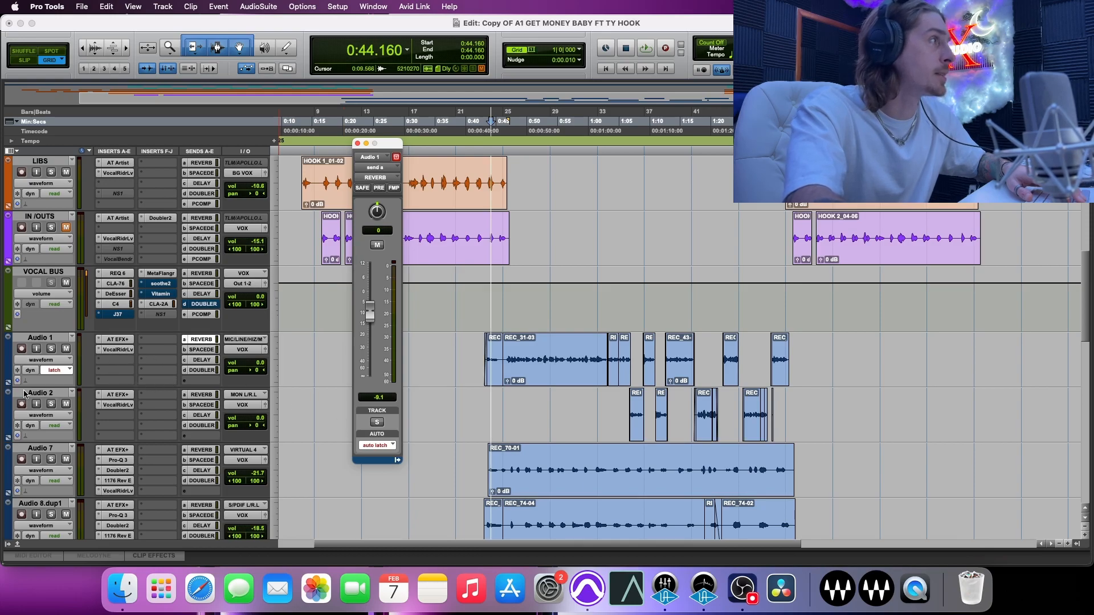
# - Show an automation lane beneath Audio 1 and set it to the REVERB send level
pyautogui.press('alt+super+l')
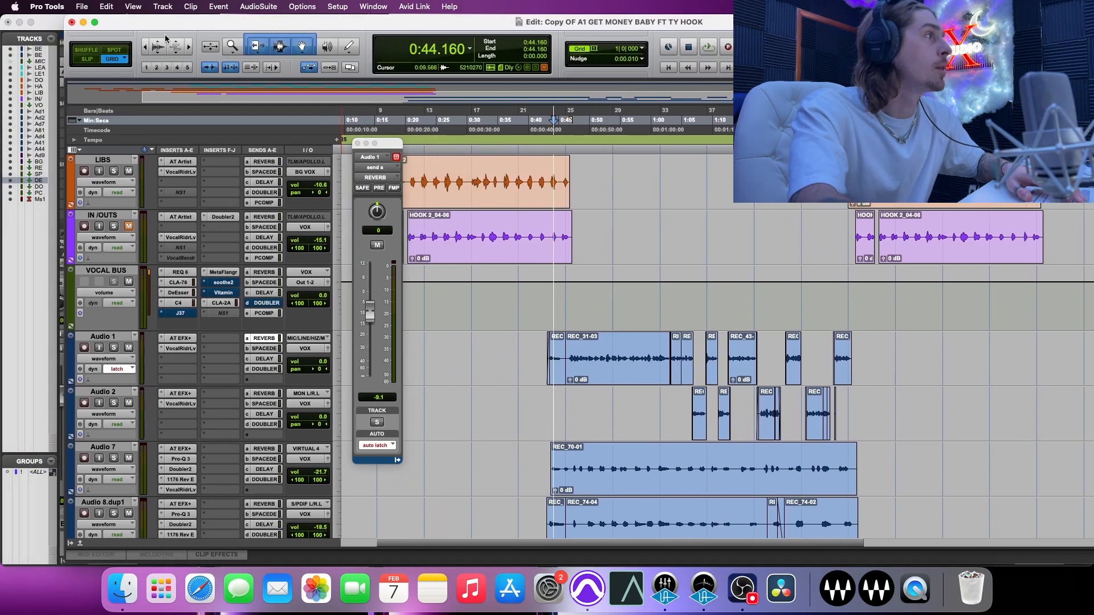
pyautogui.click(71, 383)
pyautogui.click(106, 396)
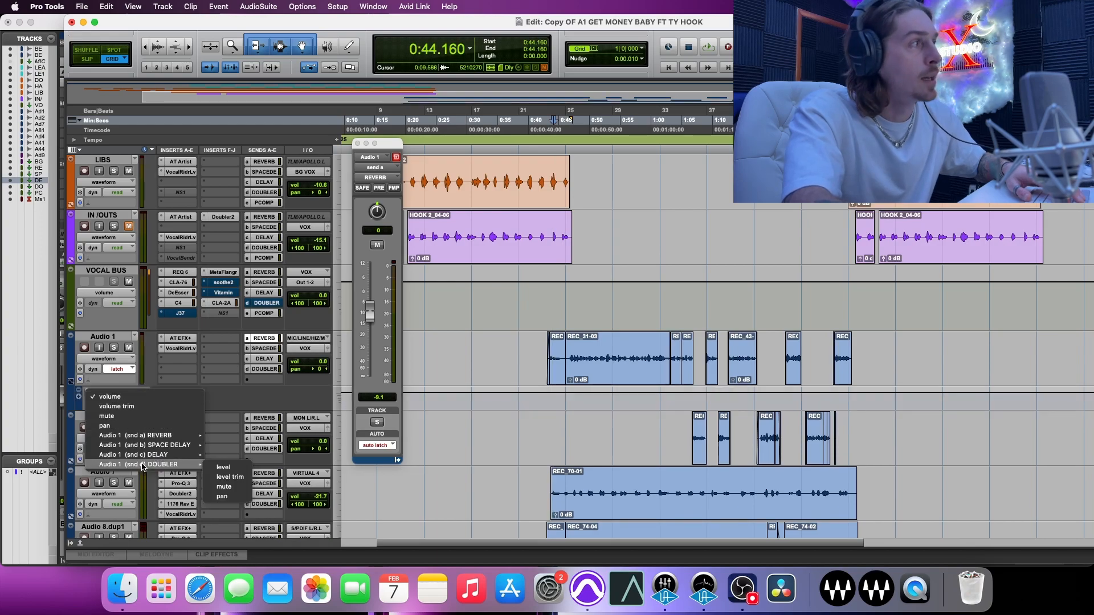
pyautogui.moveTo(160, 437)
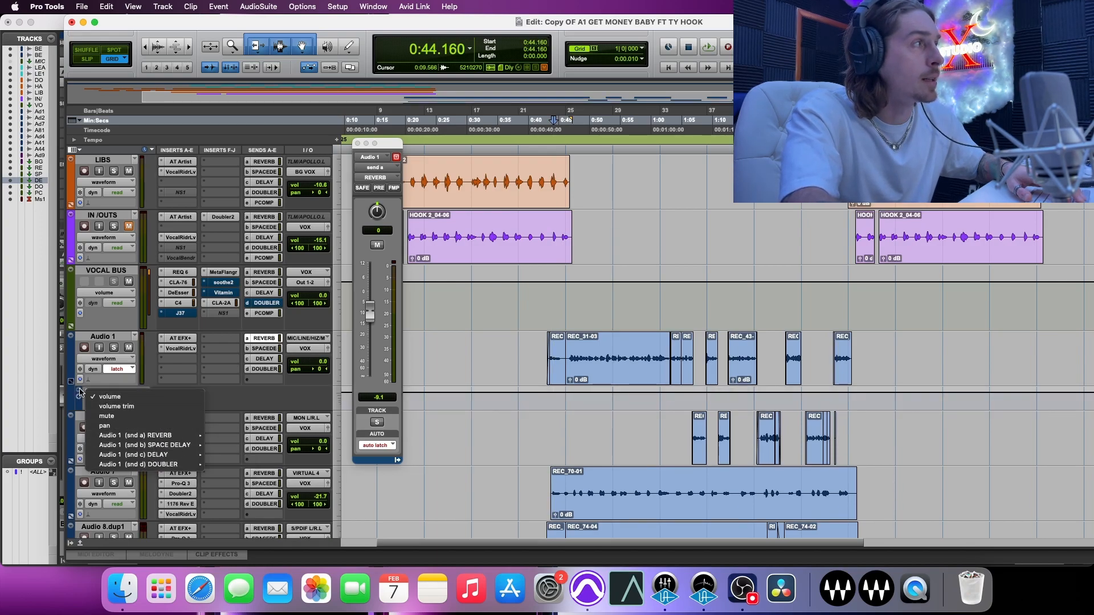
pyautogui.click(73, 385)
pyautogui.click(74, 387)
pyautogui.click(79, 393)
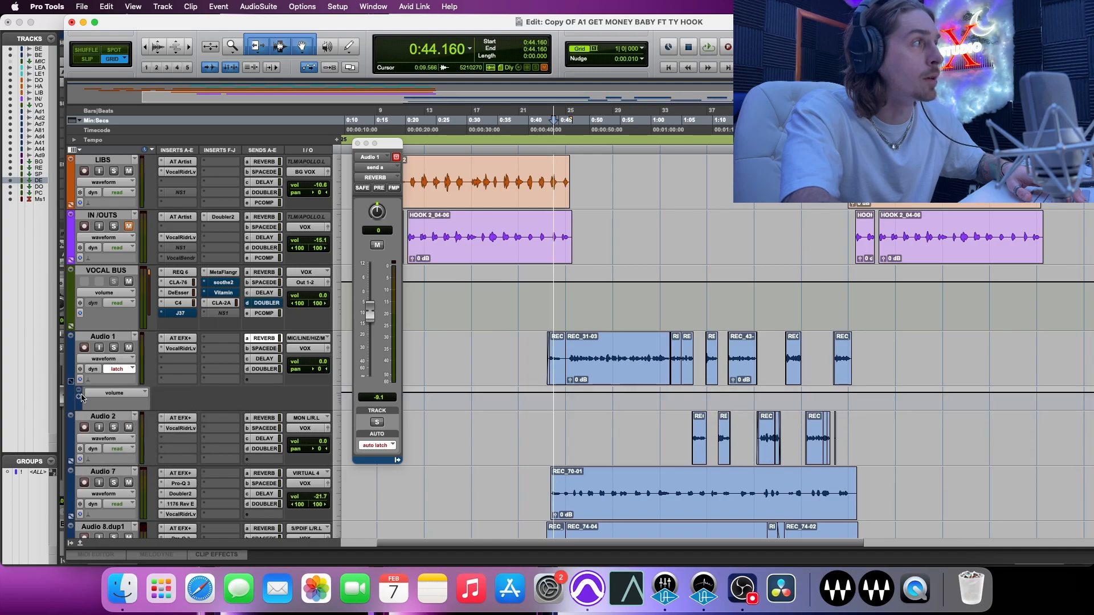
pyautogui.click(114, 395)
pyautogui.moveTo(123, 436)
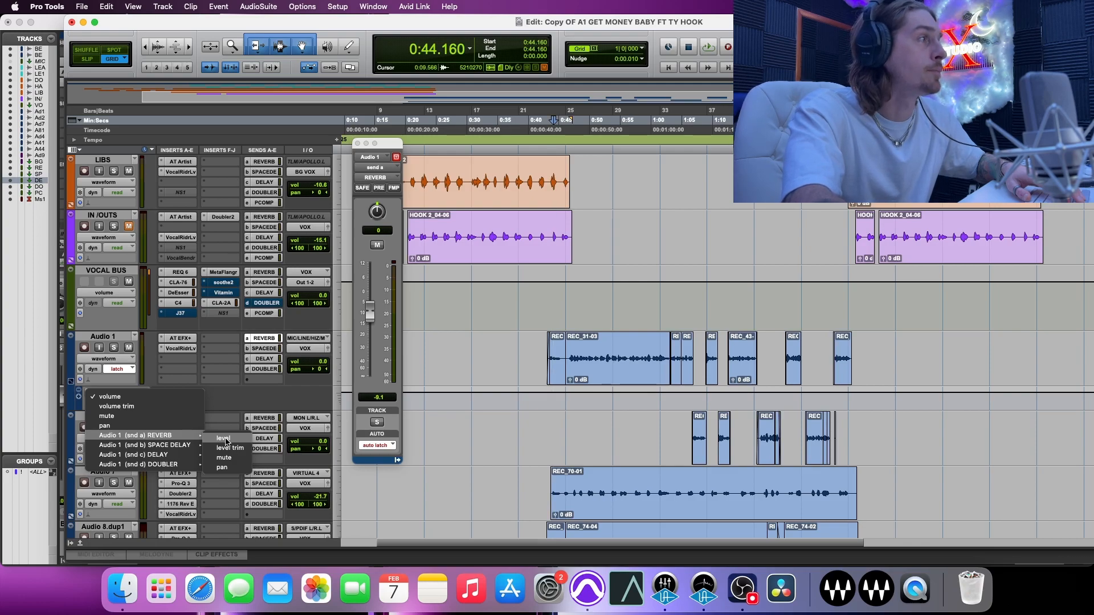
pyautogui.click(224, 439)
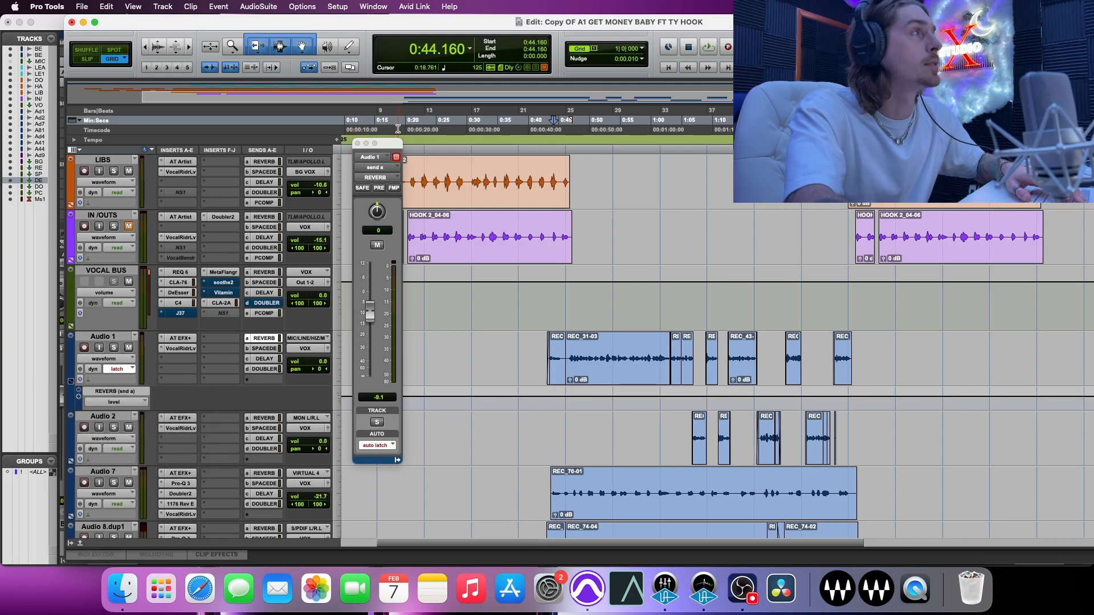
# - Record a latch automation pass from 0:44.160, riding Audio 1's REVERB send level during playback
pyautogui.moveTo(392, 146); pyautogui.dragTo(341, 133)
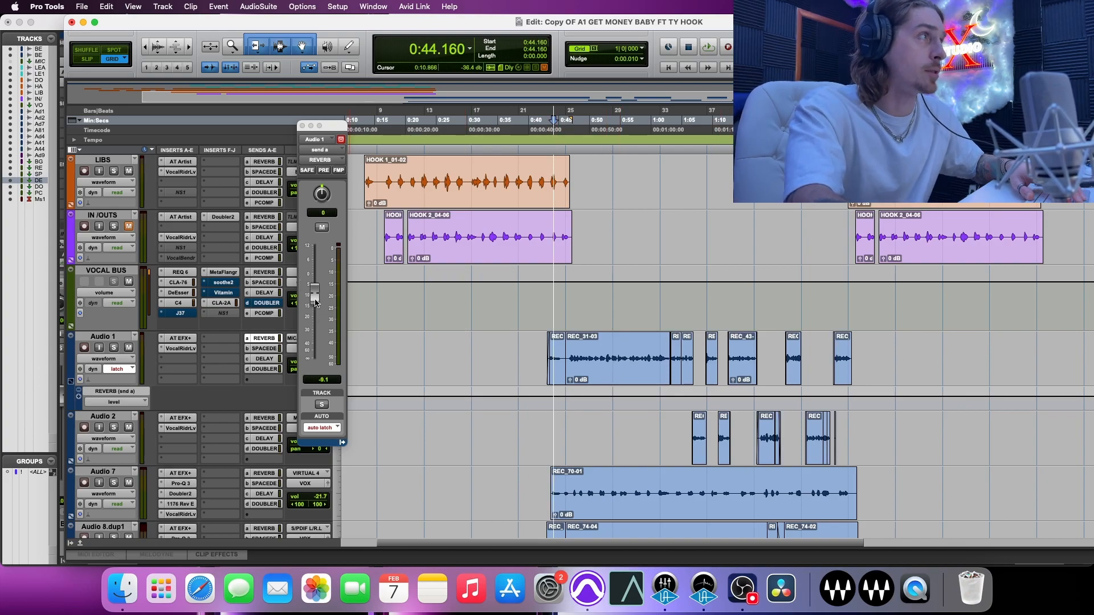
pyautogui.press('space')
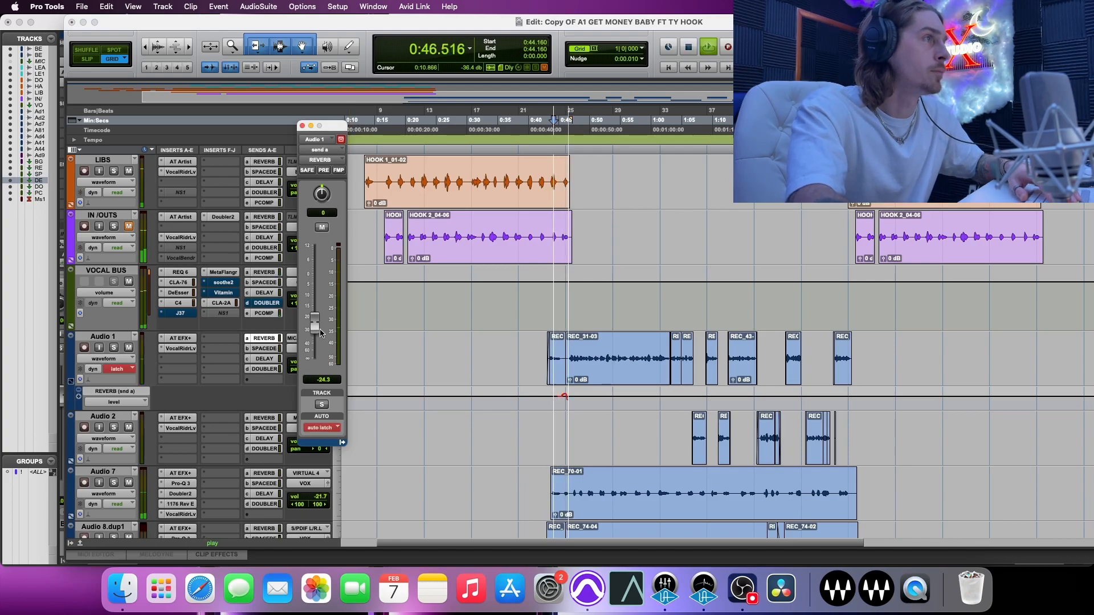
pyautogui.moveTo(324, 273)
pyautogui.mouseDown()
pyautogui.moveTo(321, 340)
pyautogui.moveTo(320, 274)
pyautogui.moveTo(319, 296)
pyautogui.mouseUp()
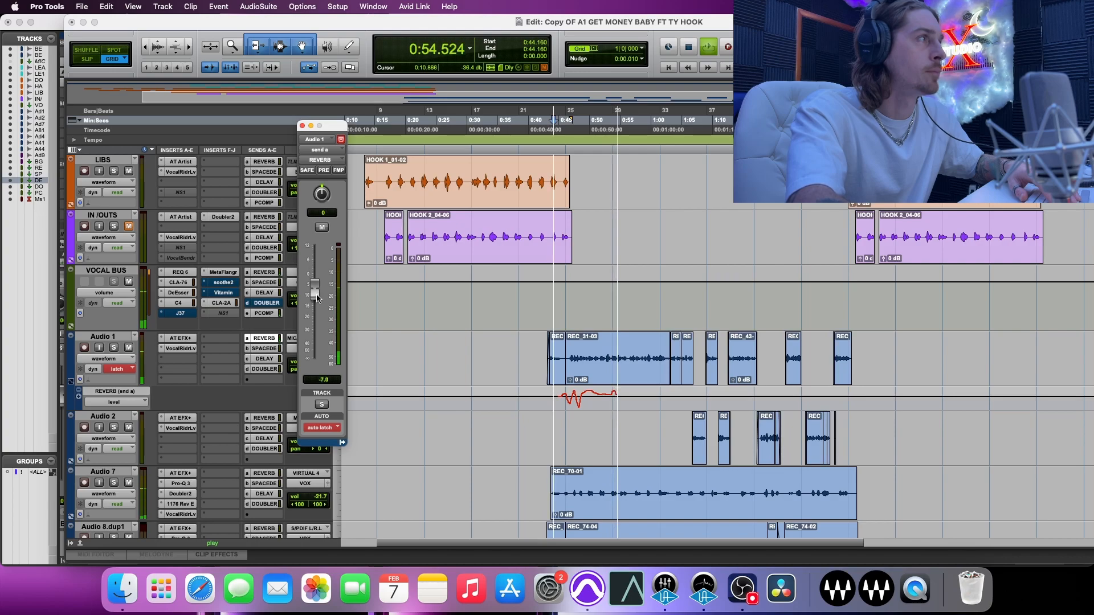
pyautogui.press('space')
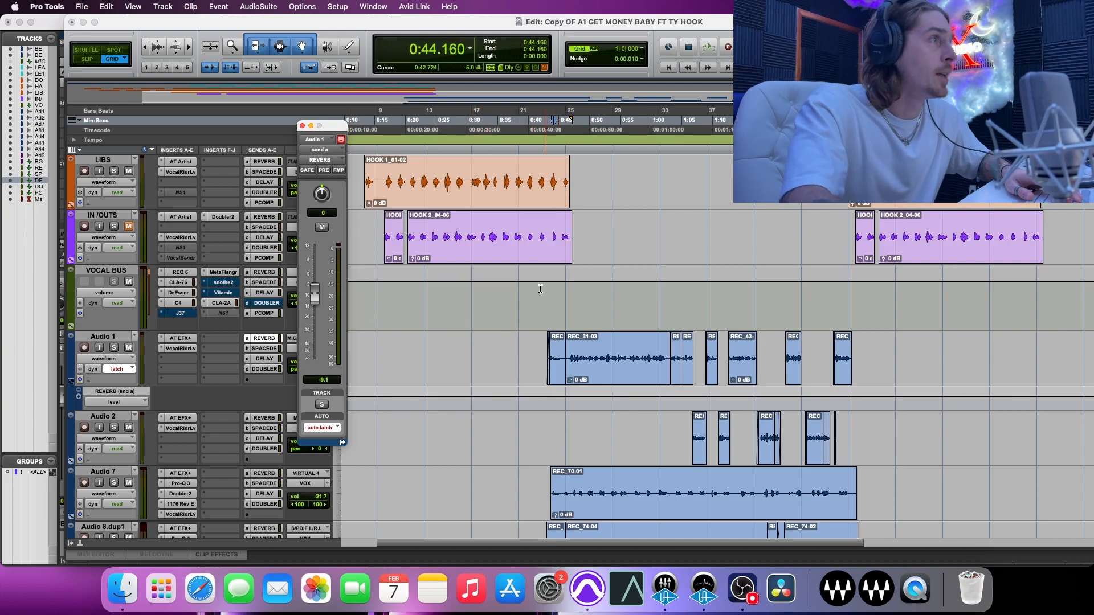
# - Record REVERB send level automation on Audio 1 from 1:01.440 by riding the send fader during playback
pyautogui.click(661, 153)
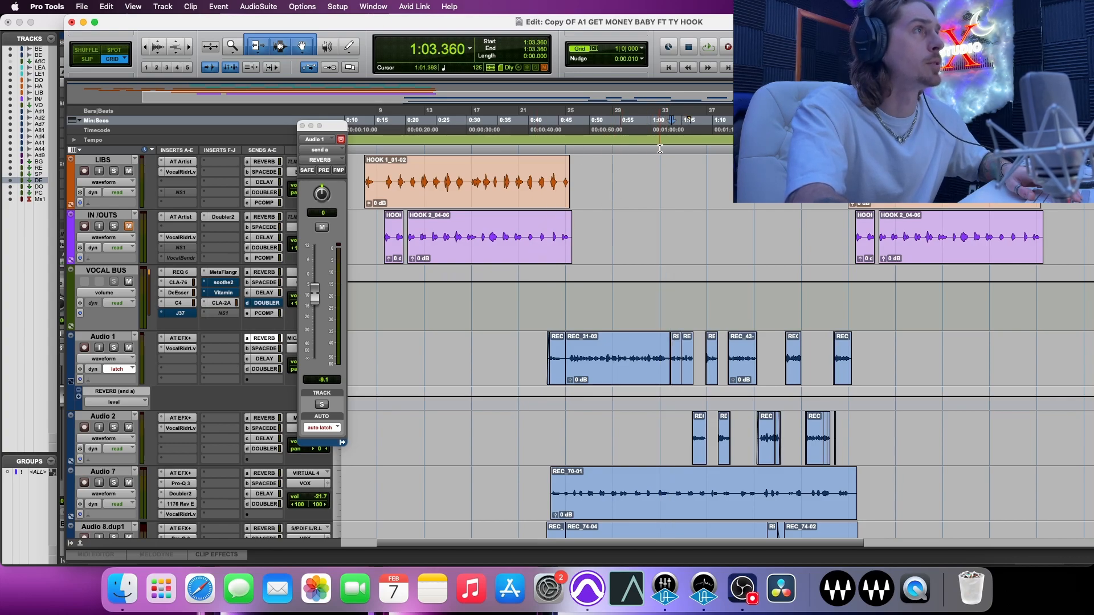
pyautogui.press('space')
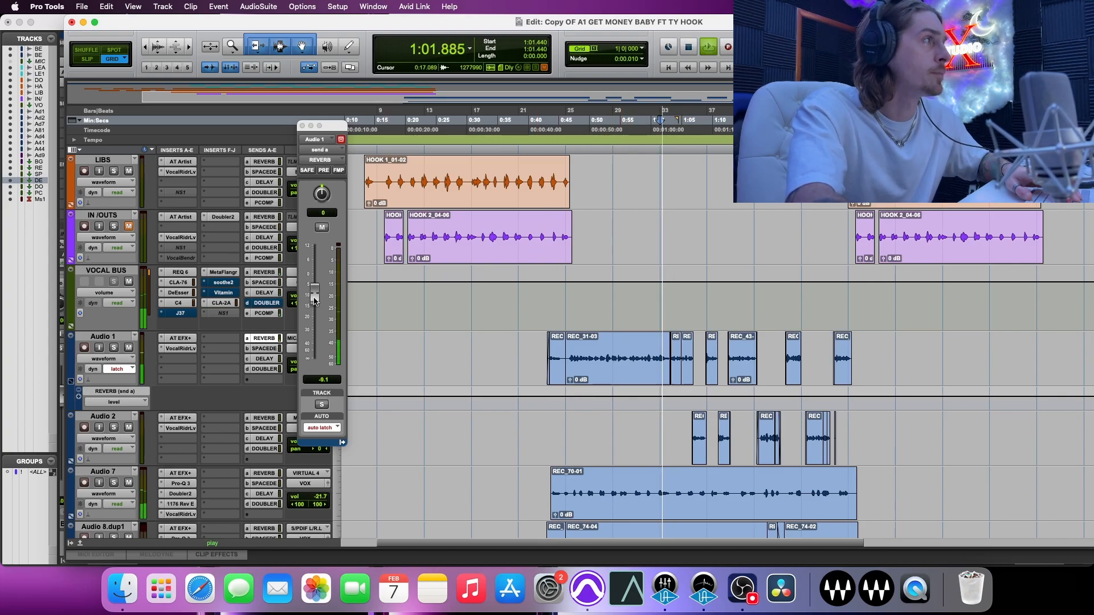
pyautogui.moveTo(314, 300); pyautogui.dragTo(315, 288)
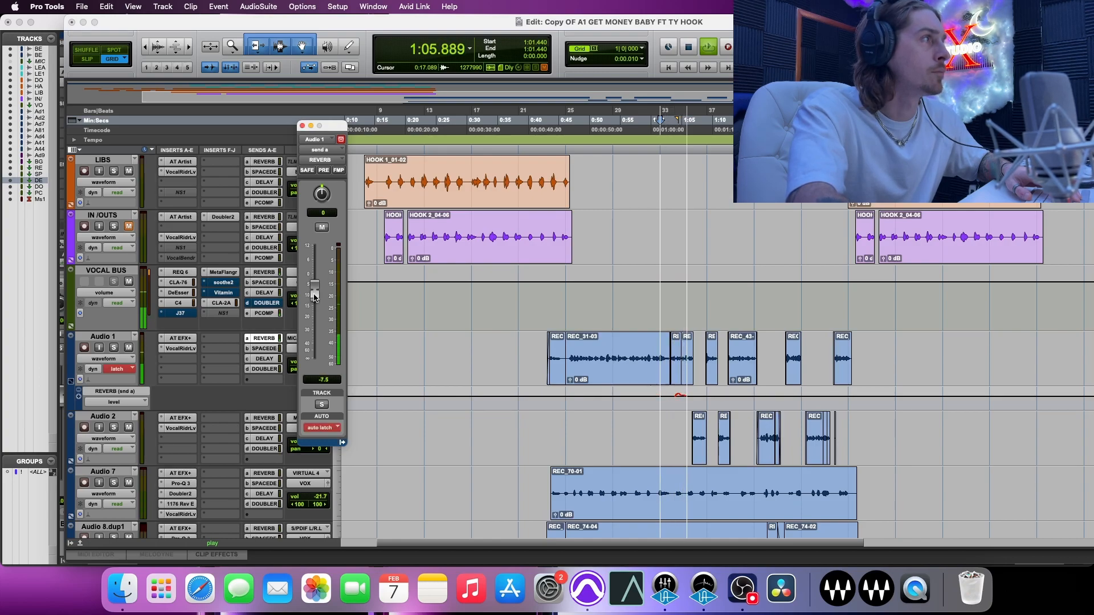
pyautogui.moveTo(315, 287)
pyautogui.mouseDown()
pyautogui.moveTo(316, 305)
pyautogui.moveTo(316, 286)
pyautogui.mouseUp()
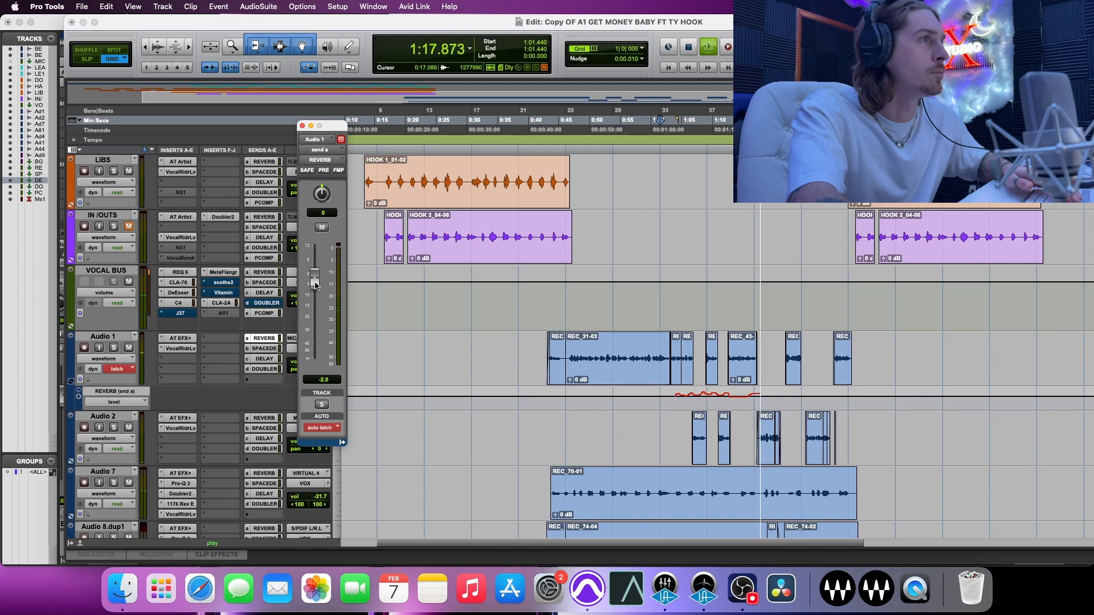
pyautogui.press('space')
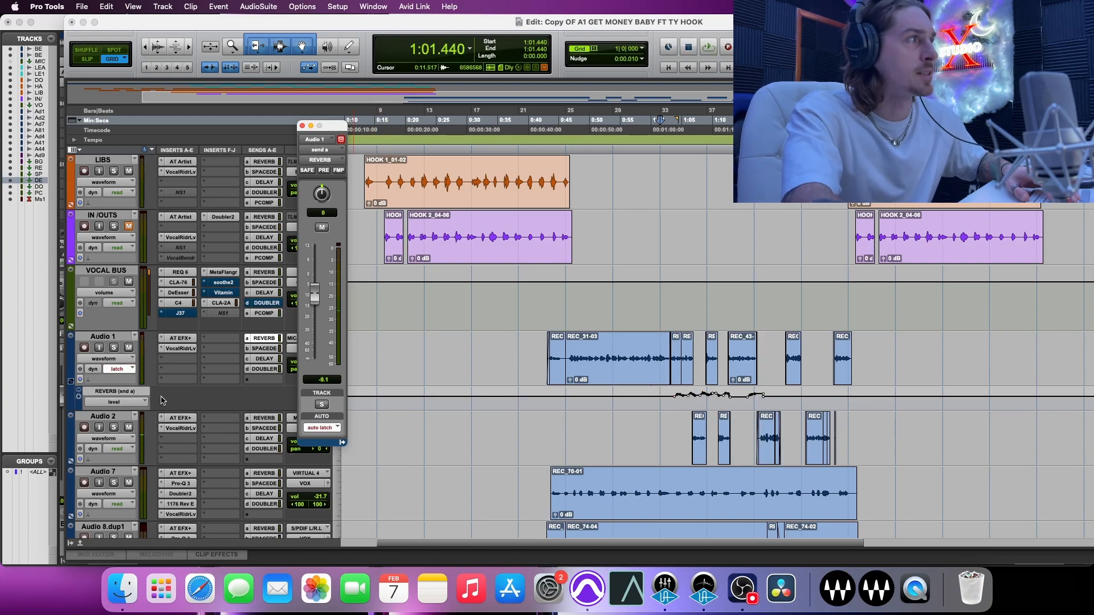
# - Solo Audio 1 and delete its reverb automation in the gaps where Audio 2's clips REC_37-01 and REC_40-01 play
pyautogui.click(113, 349)
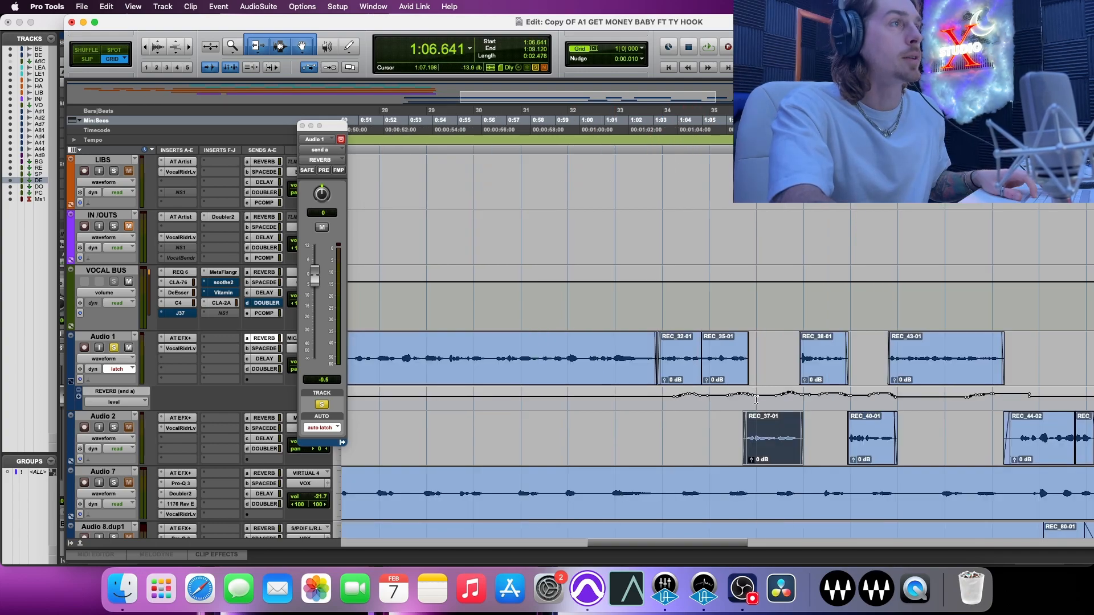
pyautogui.moveTo(756, 401); pyautogui.dragTo(801, 405)
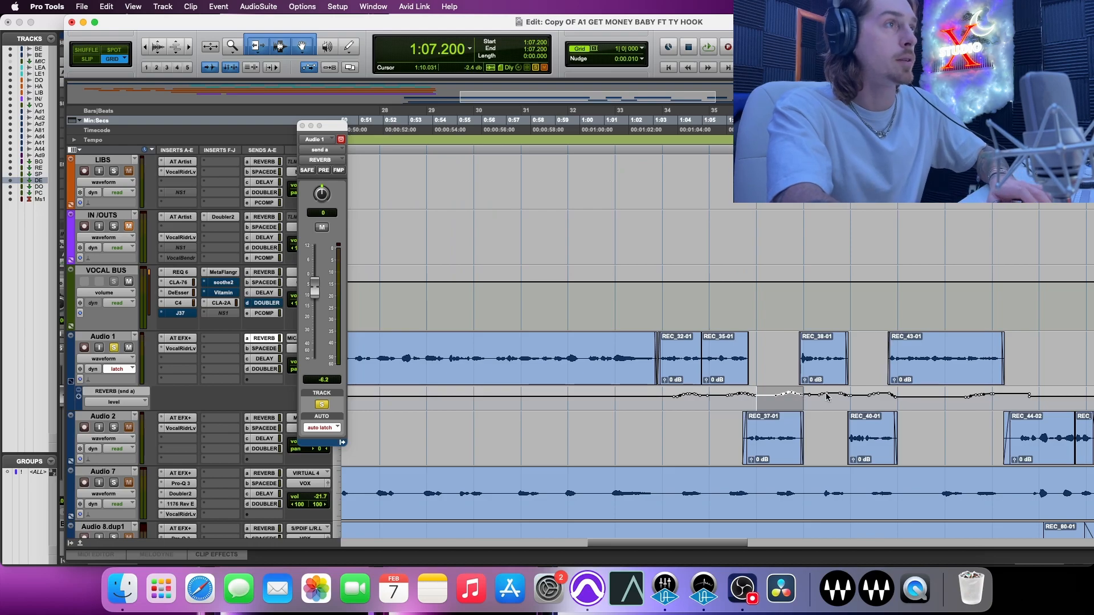
pyautogui.press('Delete')
pyautogui.moveTo(849, 401); pyautogui.dragTo(897, 403)
pyautogui.press('Delete')
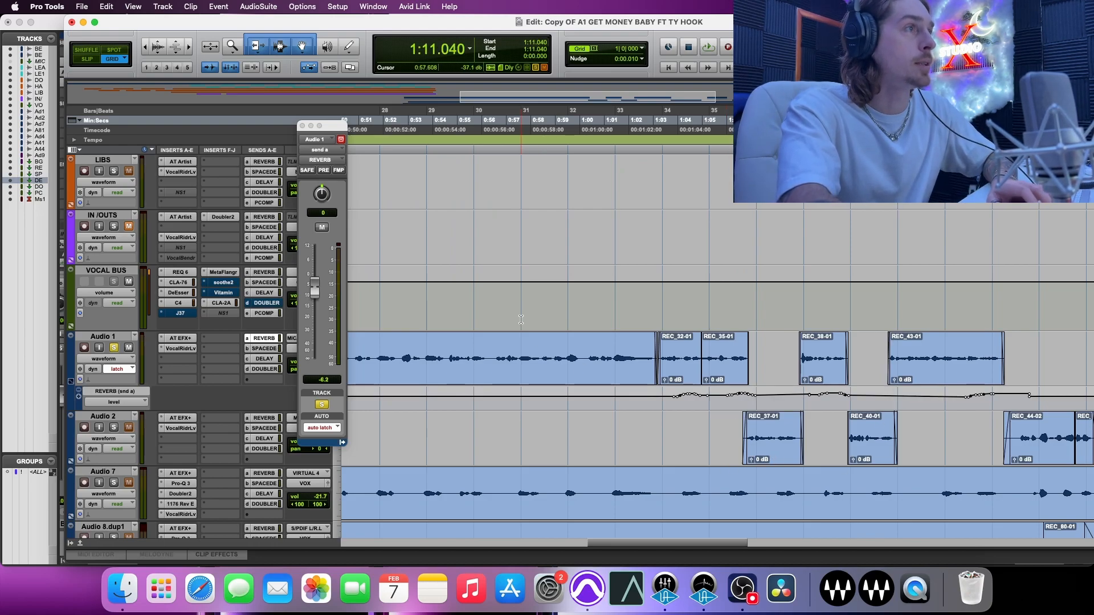
# - Play from 1:01.440, record a new REVERB send level pass over clips REC_32-01 and REC_35-01, and play it back
pyautogui.press('space')
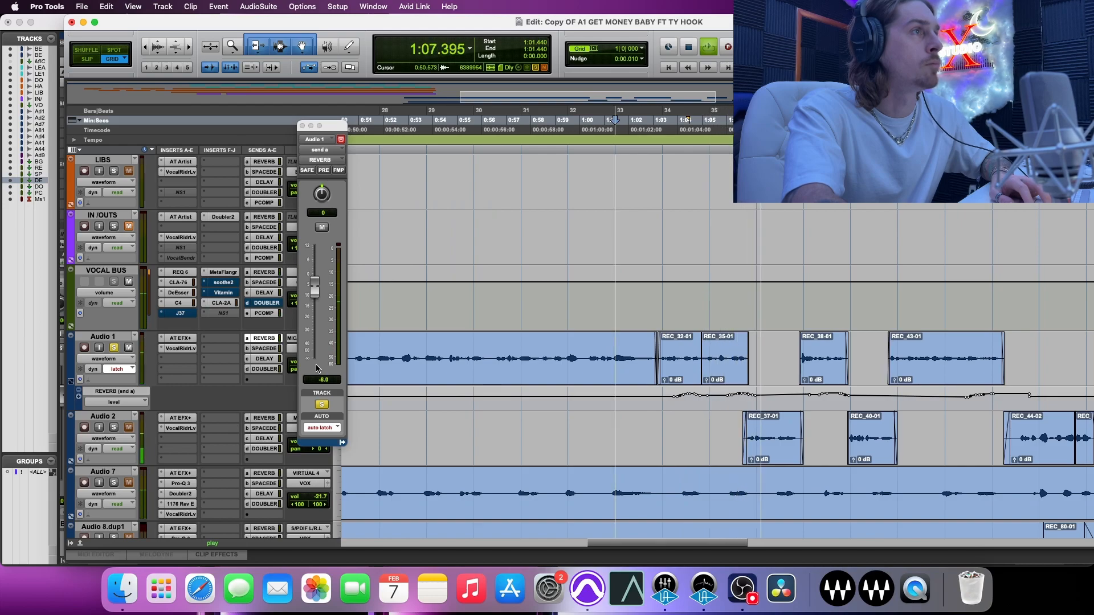
pyautogui.press('space')
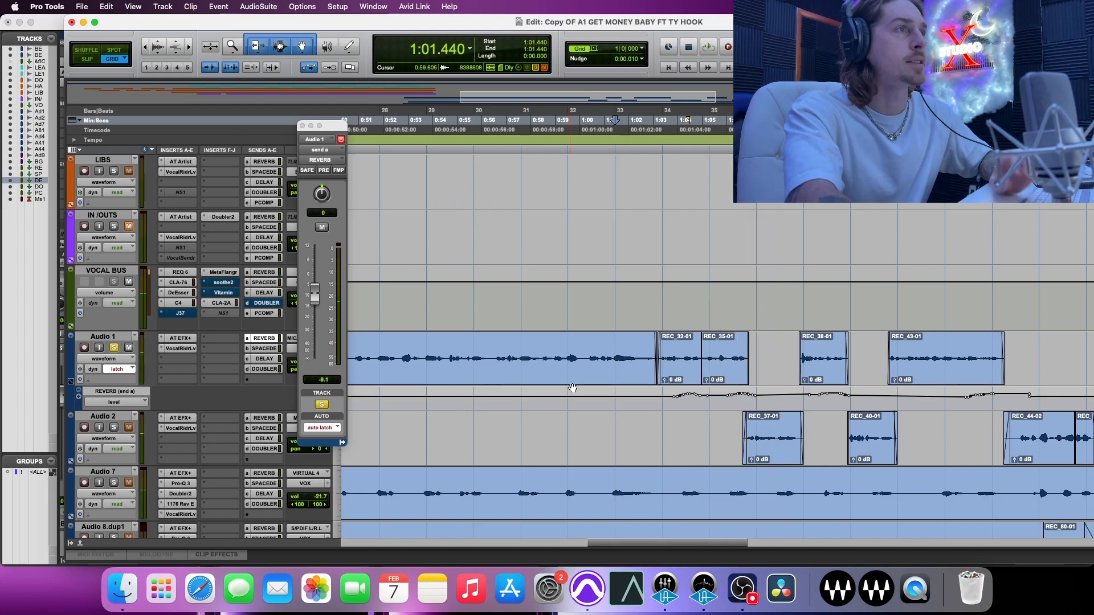
pyautogui.press('space')
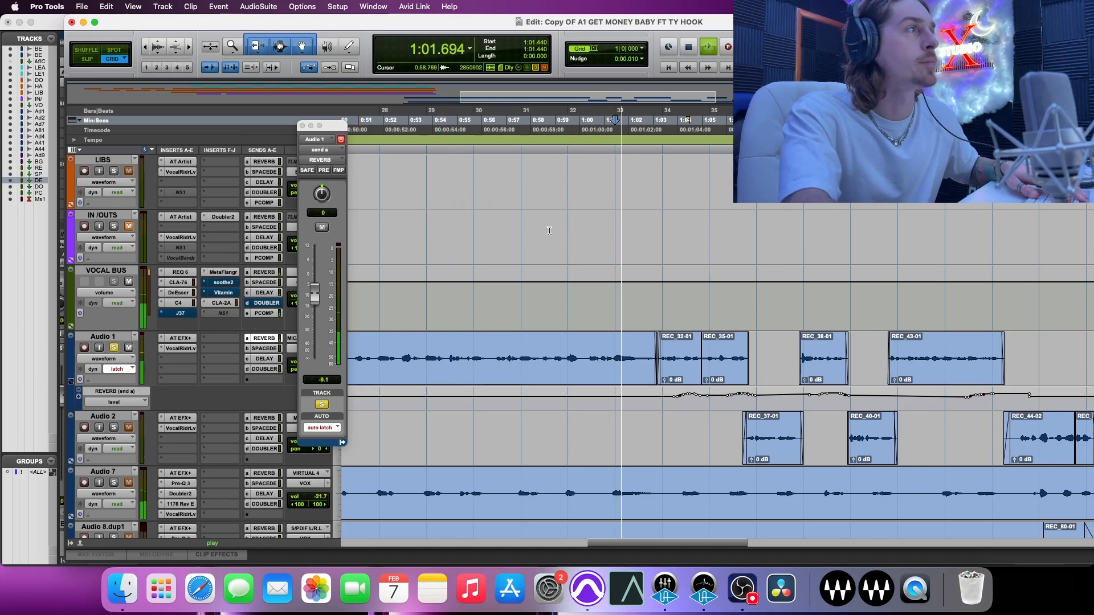
pyautogui.moveTo(313, 299); pyautogui.dragTo(314, 288)
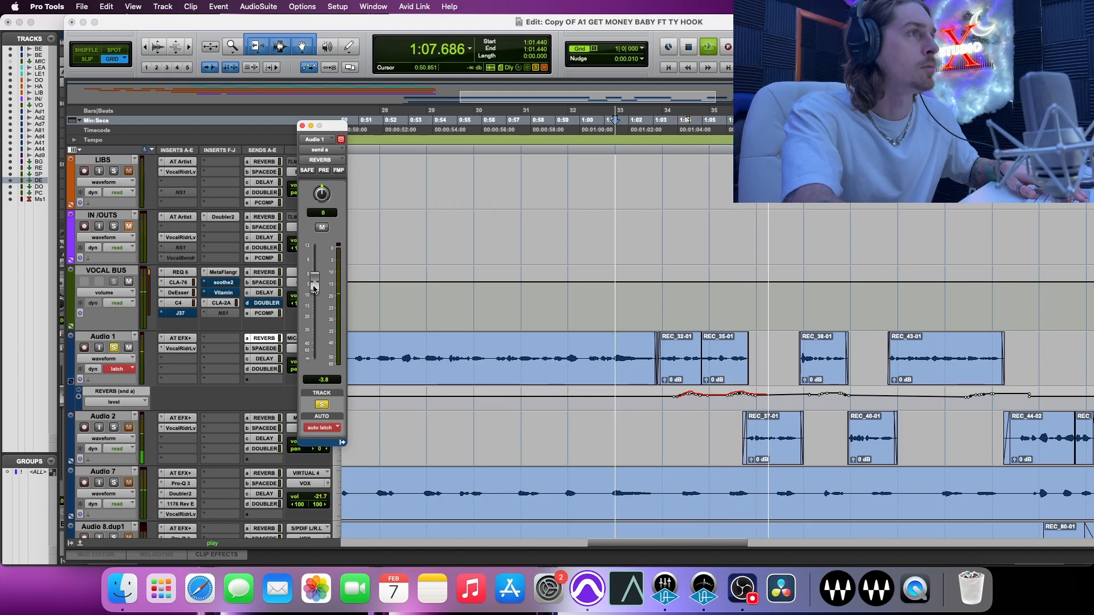
pyautogui.press('space')
pyautogui.press('space')
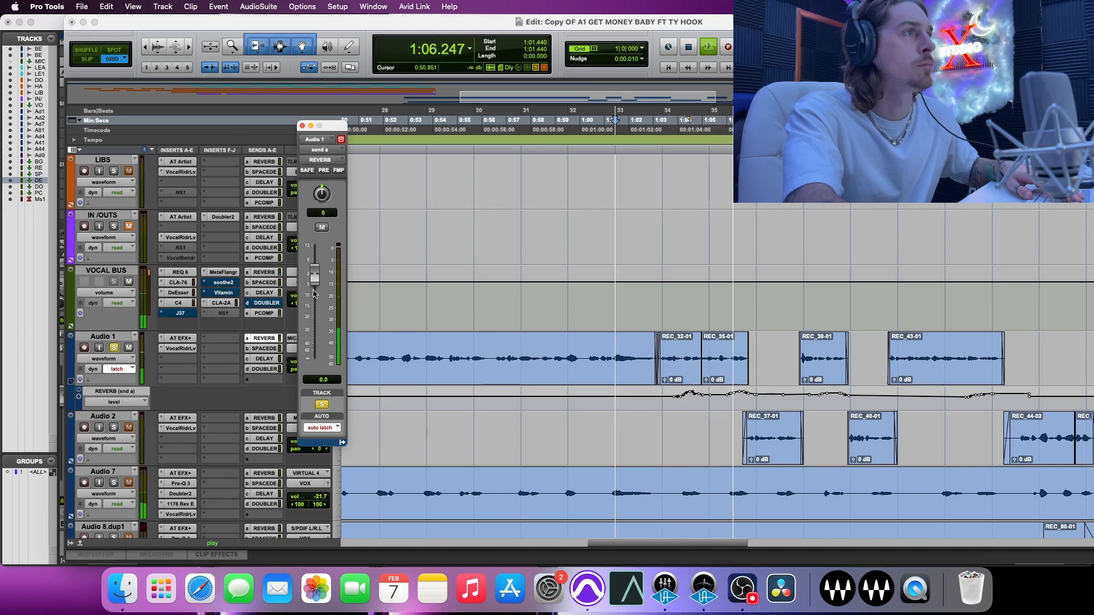
pyautogui.press('space')
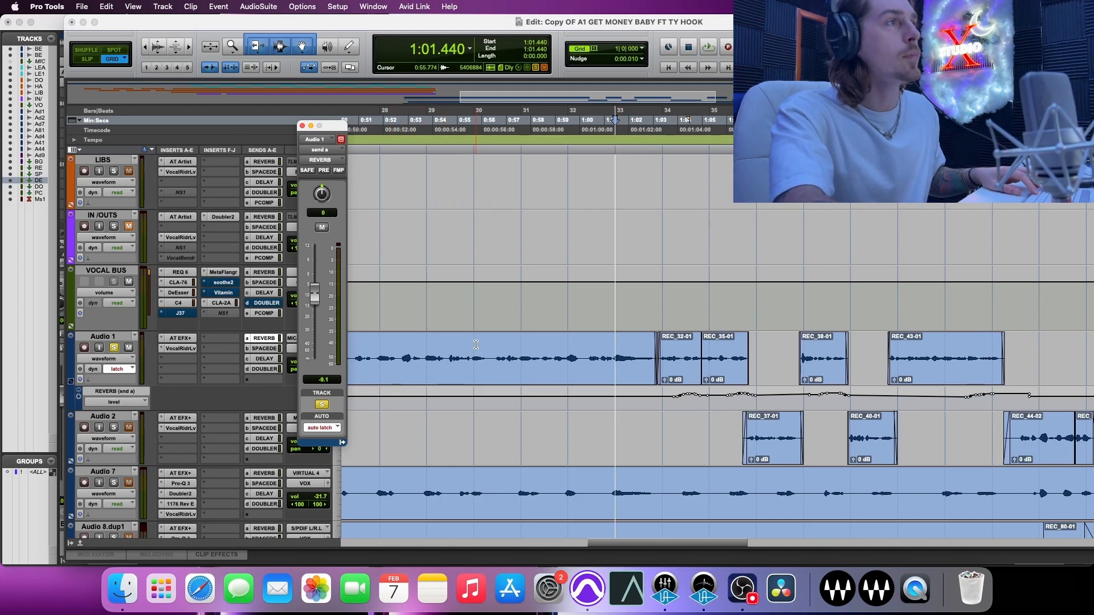
# - Delete Audio 1's REVERB send automation from 1:03.360 to just past clip REC_43-01 and close the send fader window
pyautogui.moveTo(664, 394); pyautogui.dragTo(1036, 397)
pyautogui.press('BackSpace')
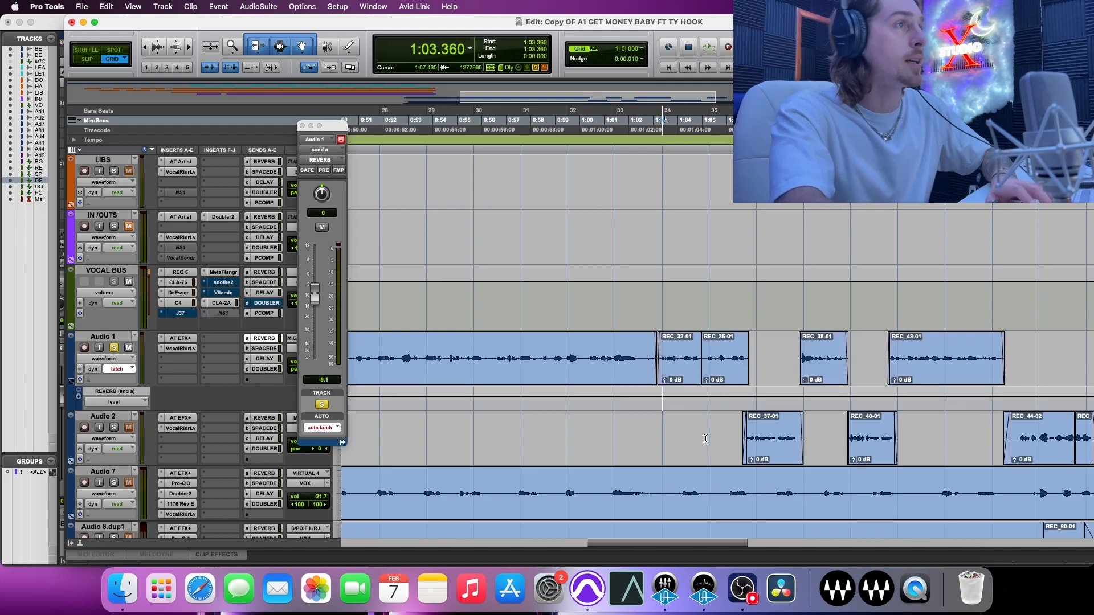
pyautogui.click(302, 126)
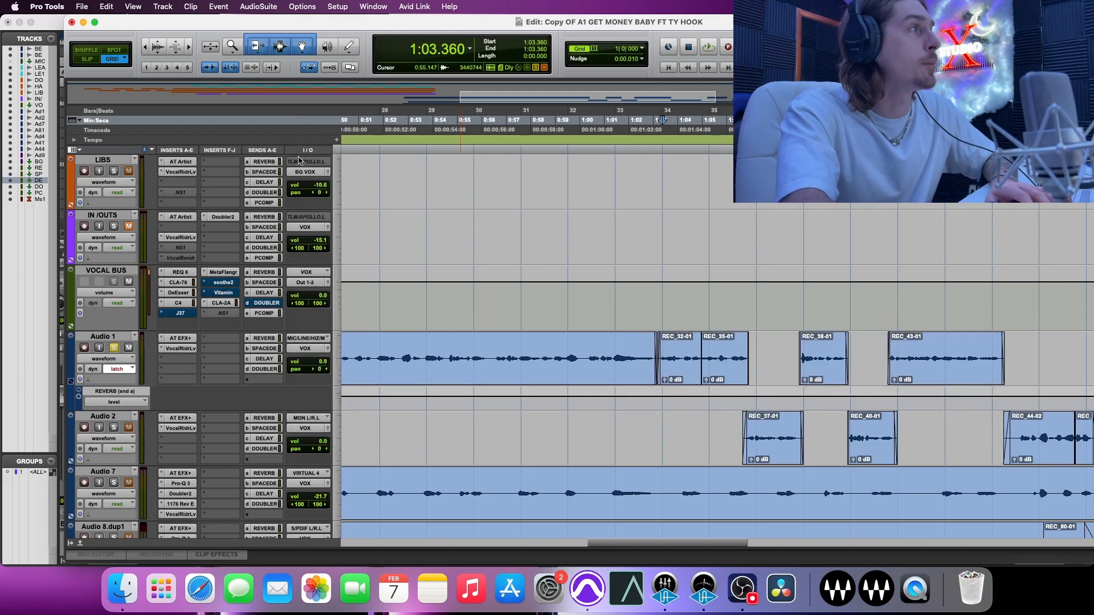
# - Open Audio 1's DELAY send fader, play from 1:01.440, and take Audio 1 out of solo
pyautogui.click(262, 360)
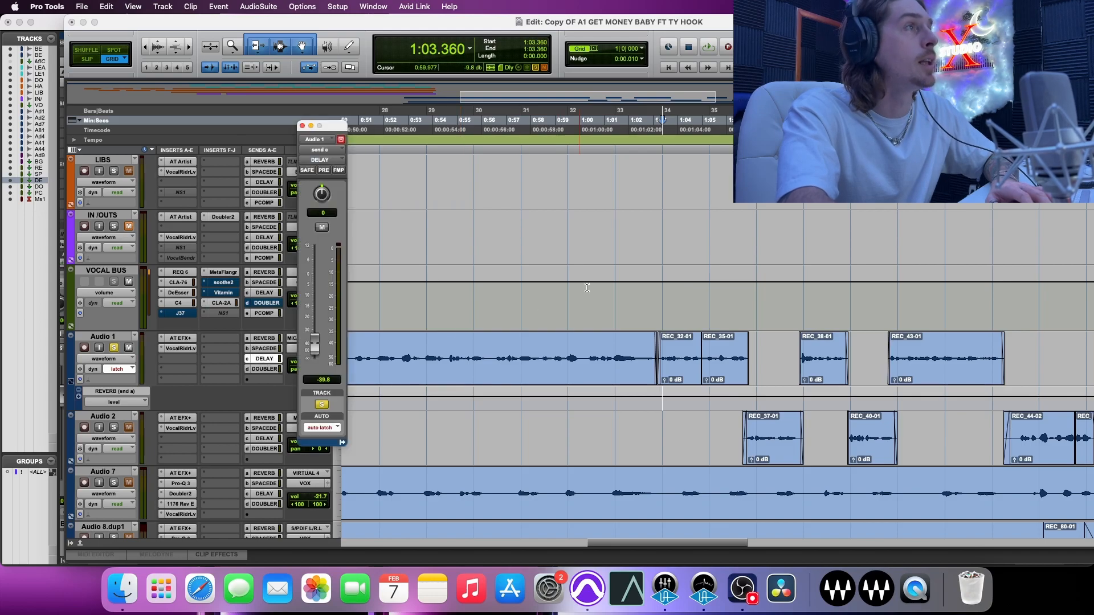
pyautogui.click(612, 149)
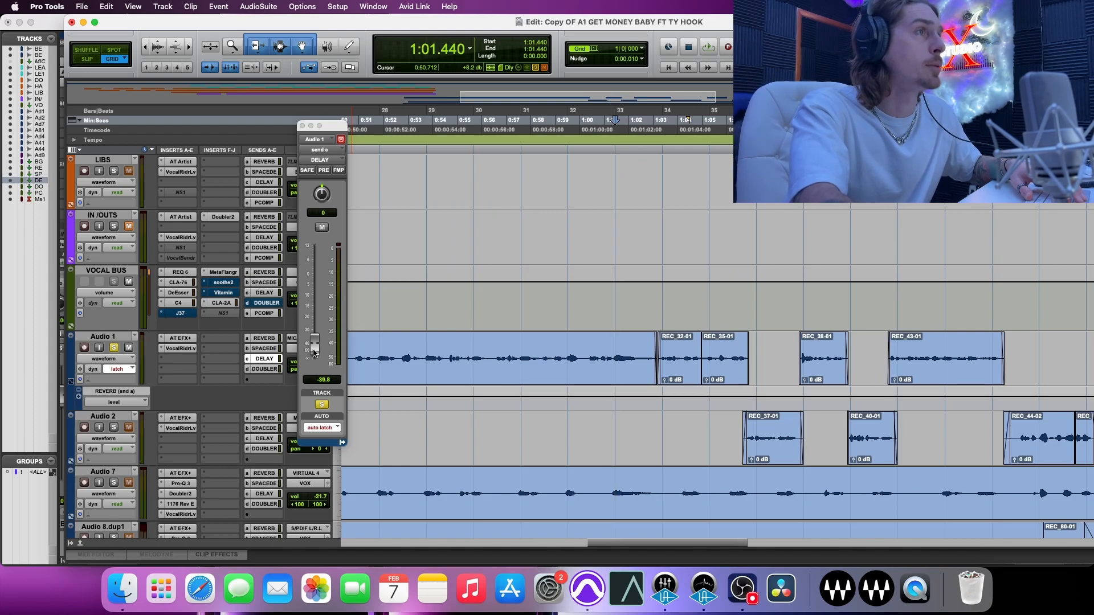
pyautogui.press('space')
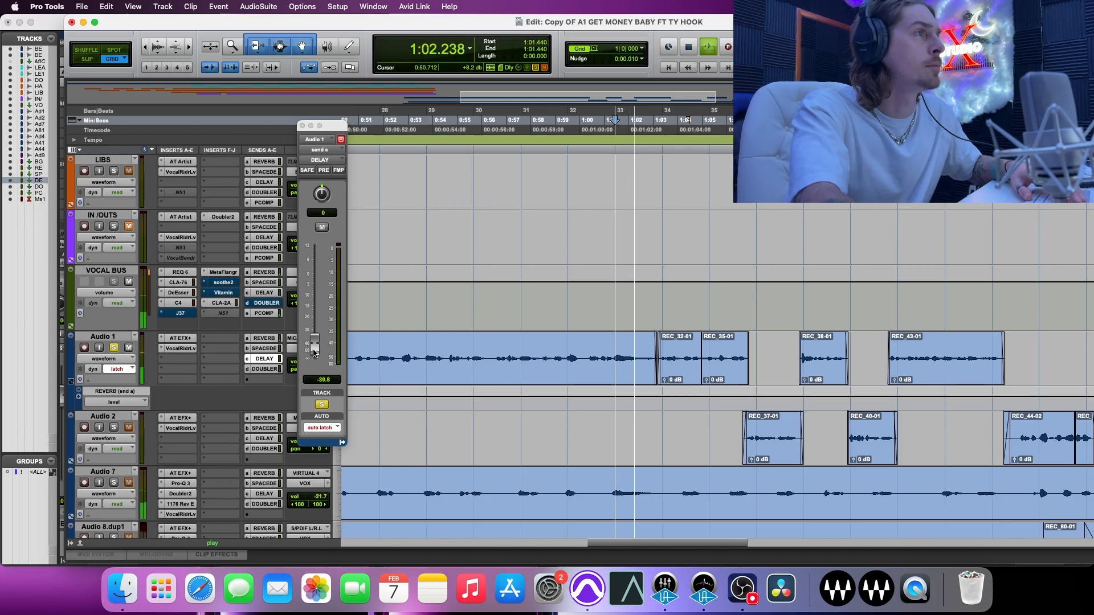
pyautogui.click(314, 352)
pyautogui.moveTo(314, 352); pyautogui.dragTo(317, 340)
pyautogui.press('space')
pyautogui.press('space')
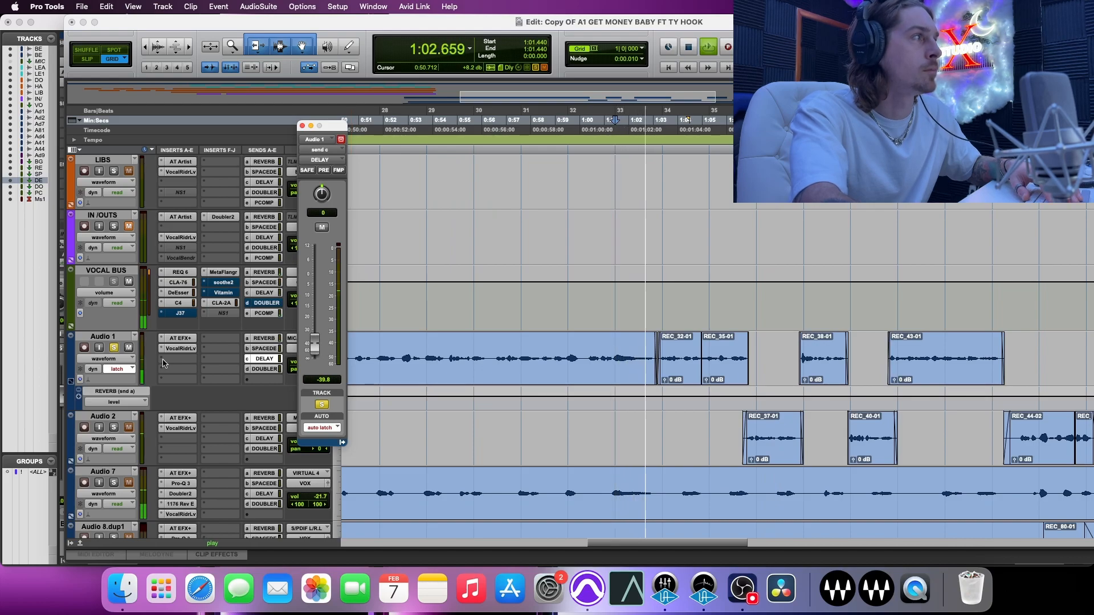
pyautogui.click(114, 347)
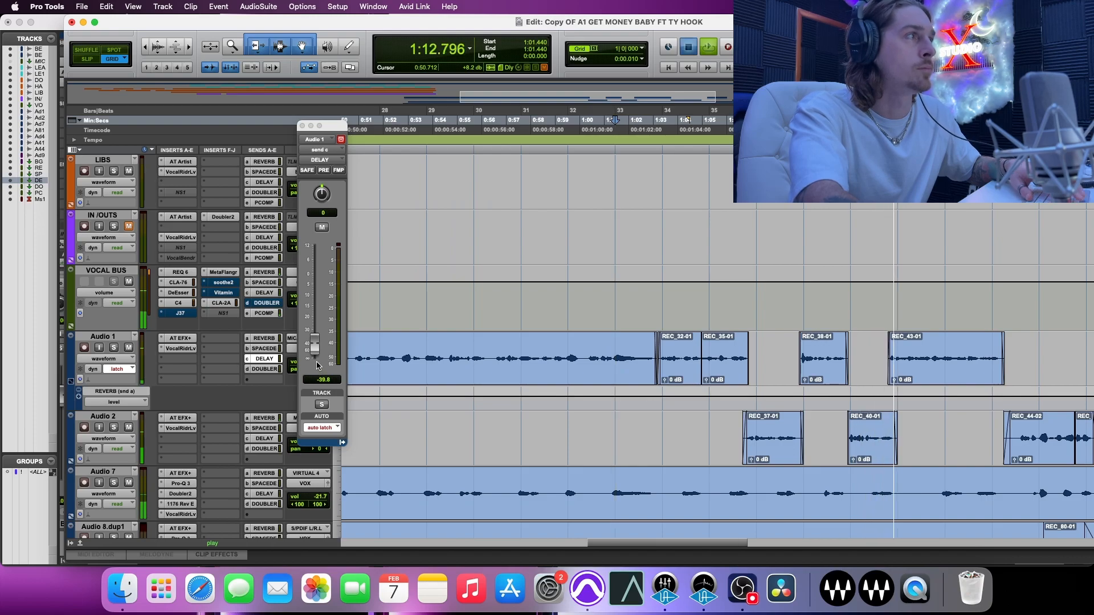
# - Record DELAY send level automation on Audio 1 by riding the send fader during playback from 0:57.600
pyautogui.press('space')
pyautogui.press('space')
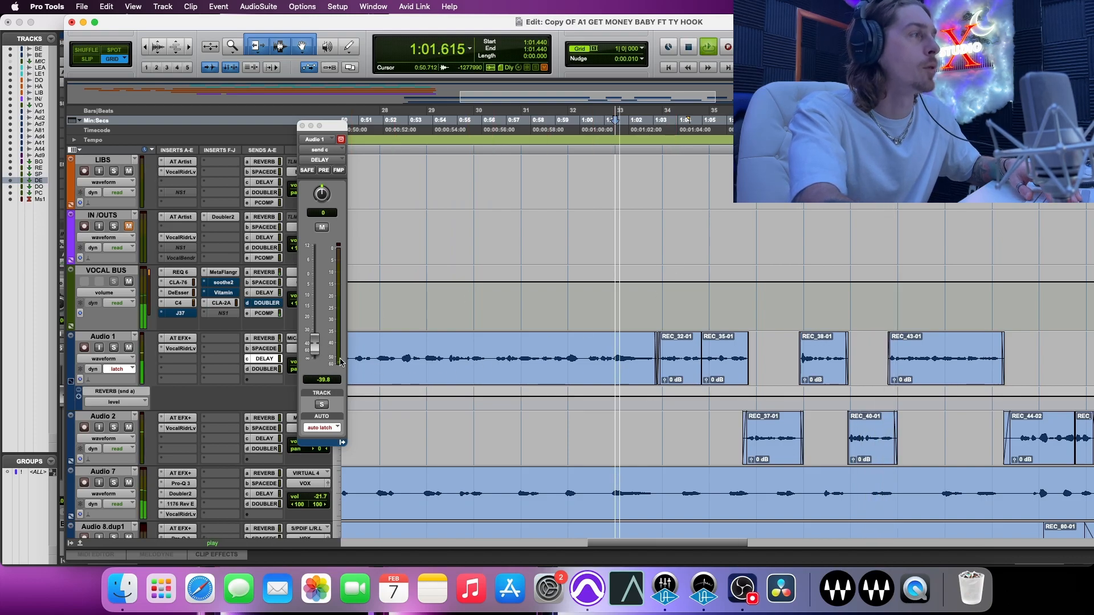
pyautogui.press('space')
pyautogui.click(527, 175)
pyautogui.press('space')
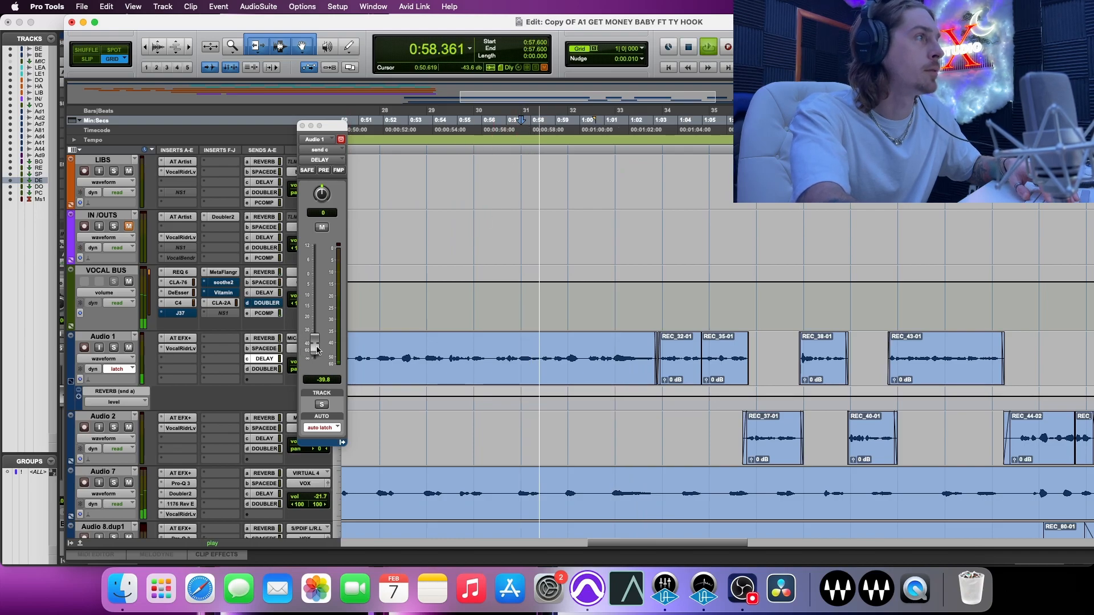
pyautogui.moveTo(315, 347); pyautogui.dragTo(313, 291)
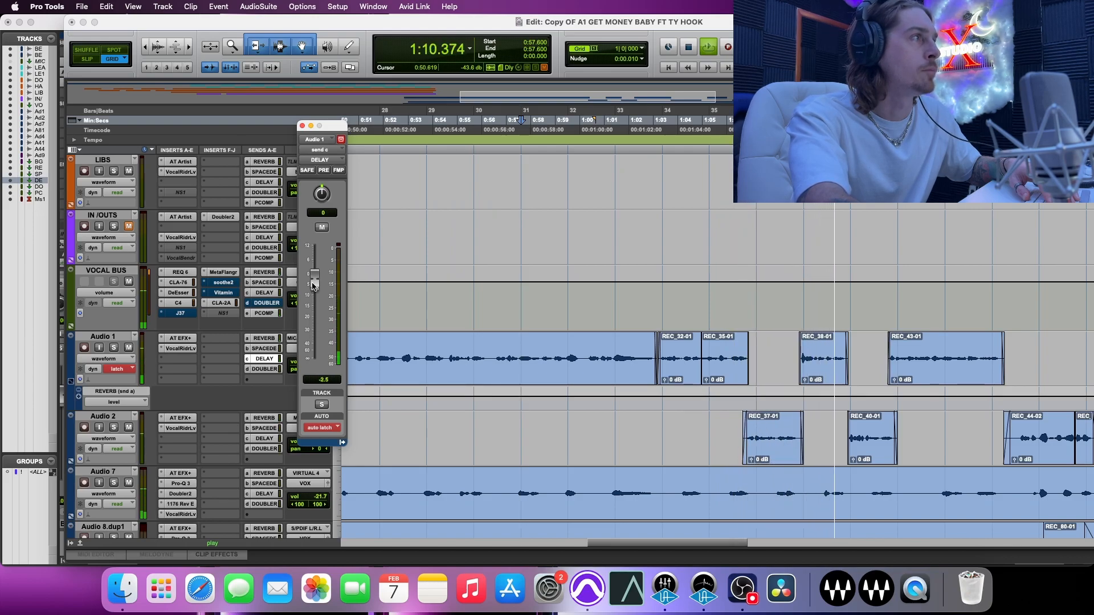
pyautogui.press('space')
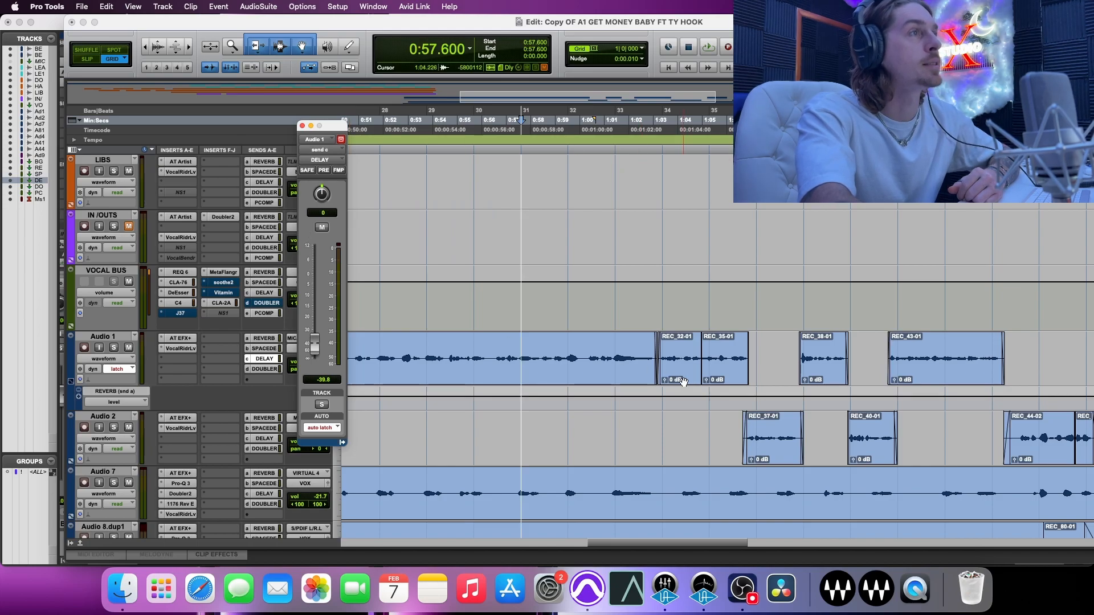
# - Switch Audio 1's automation lane from the REVERB send to the DELAY send level
pyautogui.click(119, 402)
pyautogui.moveTo(178, 427)
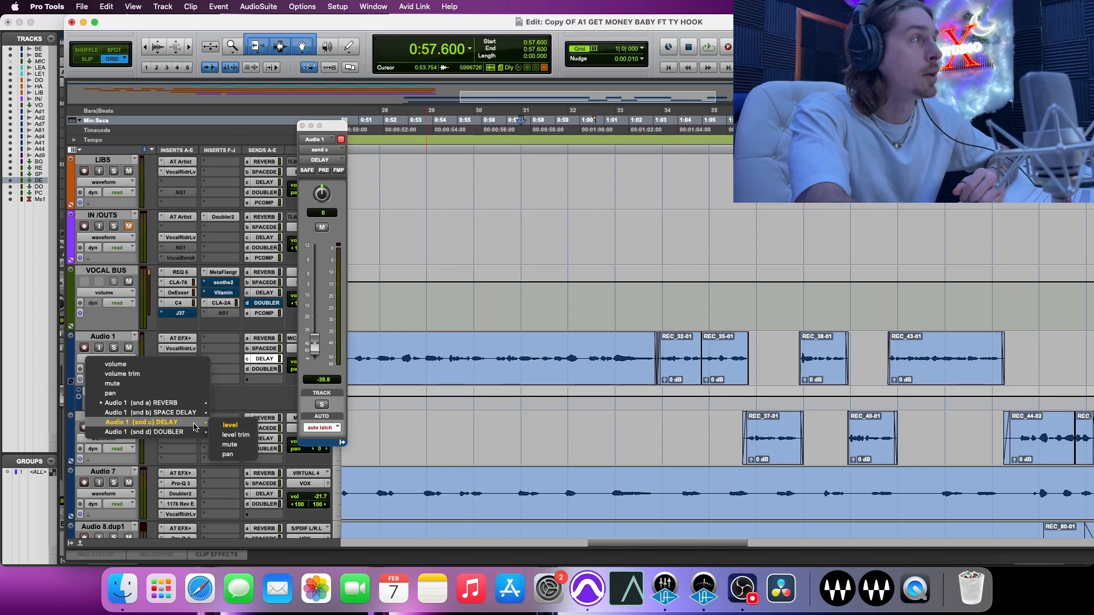
pyautogui.press('Escape')
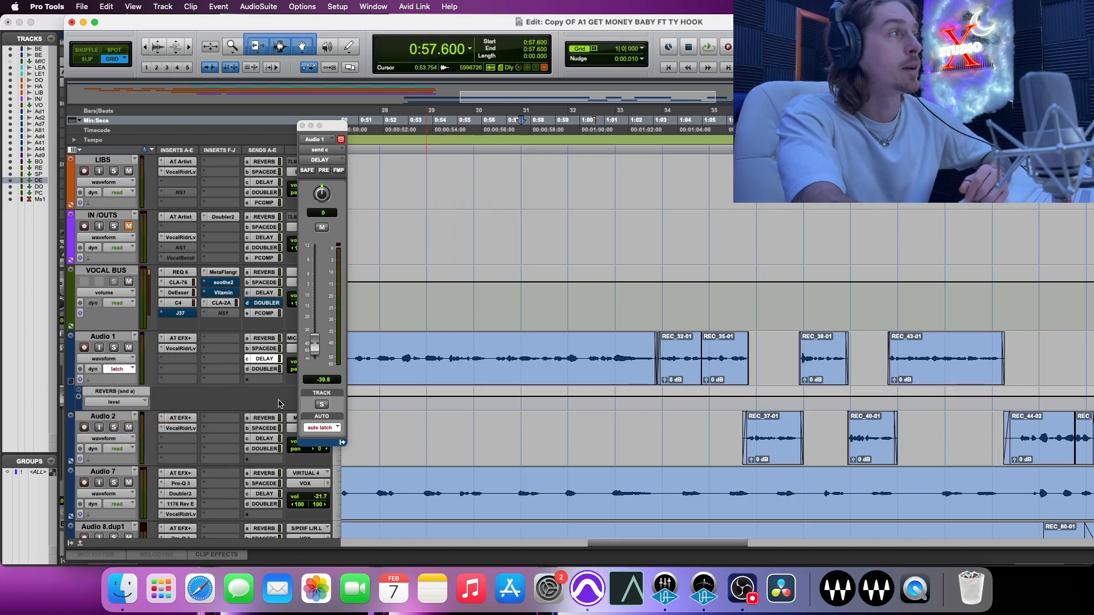
pyautogui.click(115, 396)
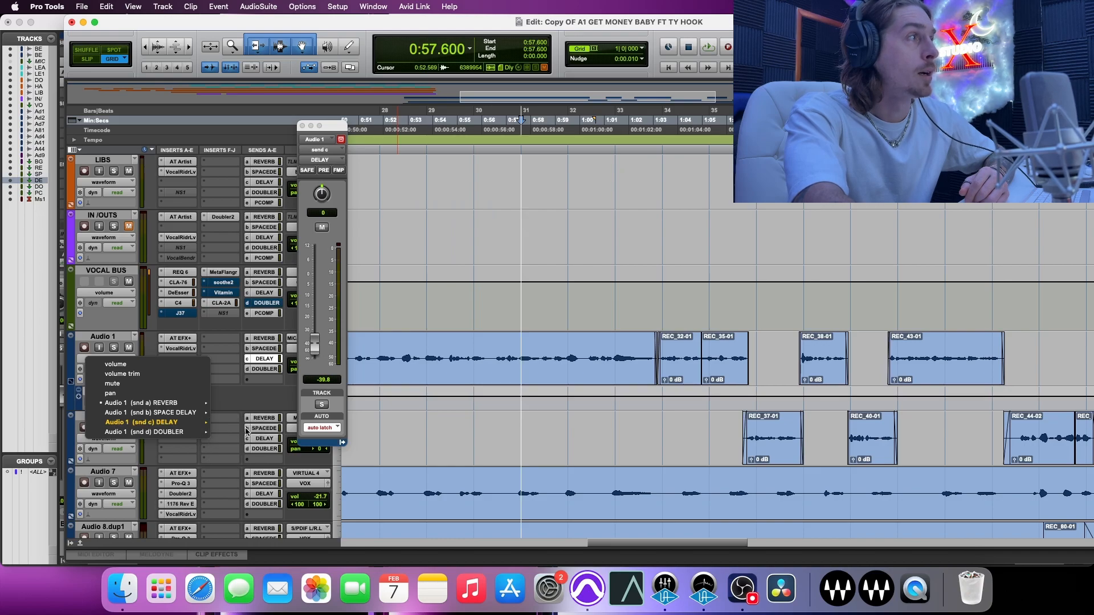
pyautogui.click(228, 428)
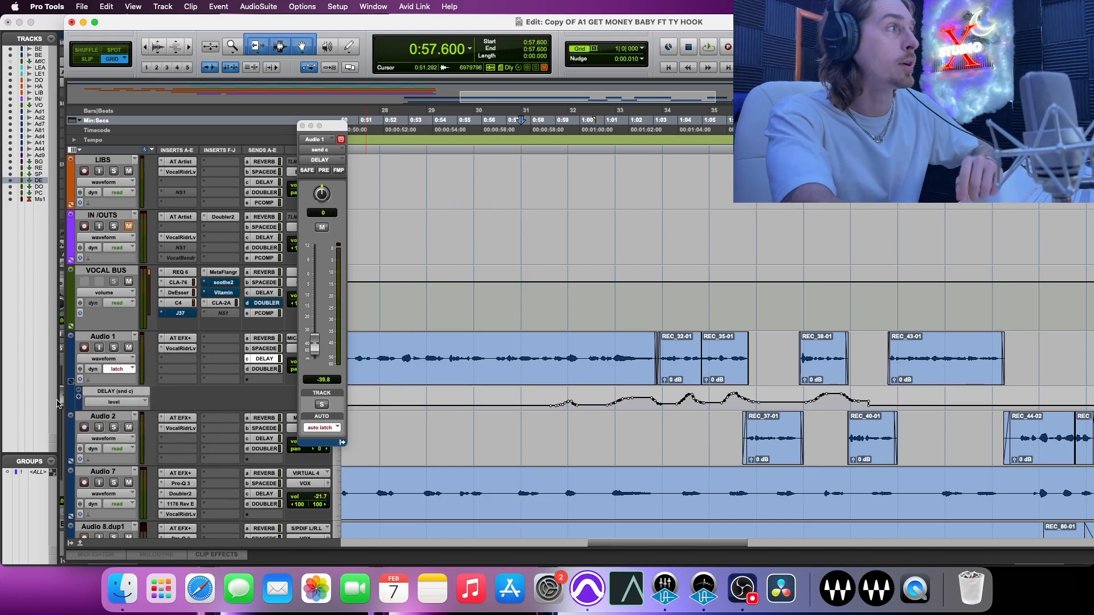
# - Add a second automation lane under Audio 1 showing the SPACE DELAY send level, and remove that lane again
pyautogui.click(123, 401)
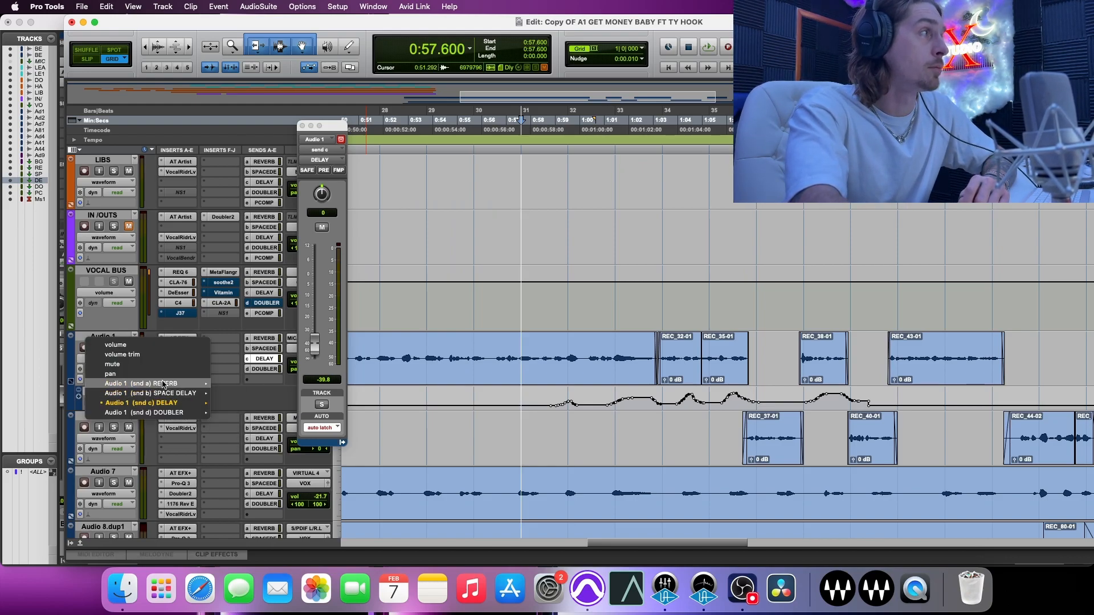
pyautogui.click(80, 392)
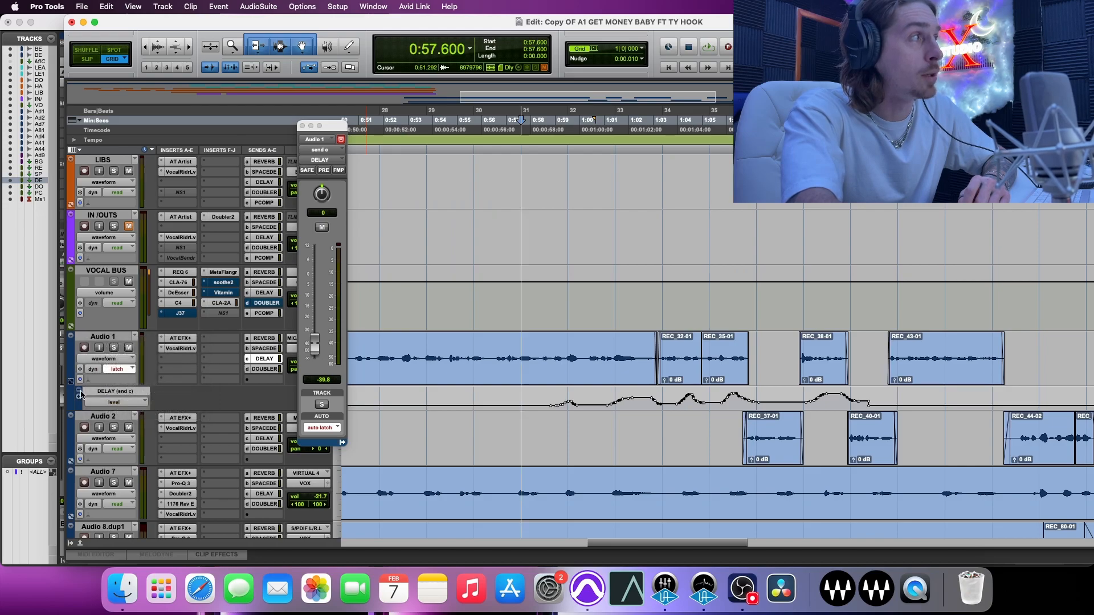
pyautogui.click(79, 399)
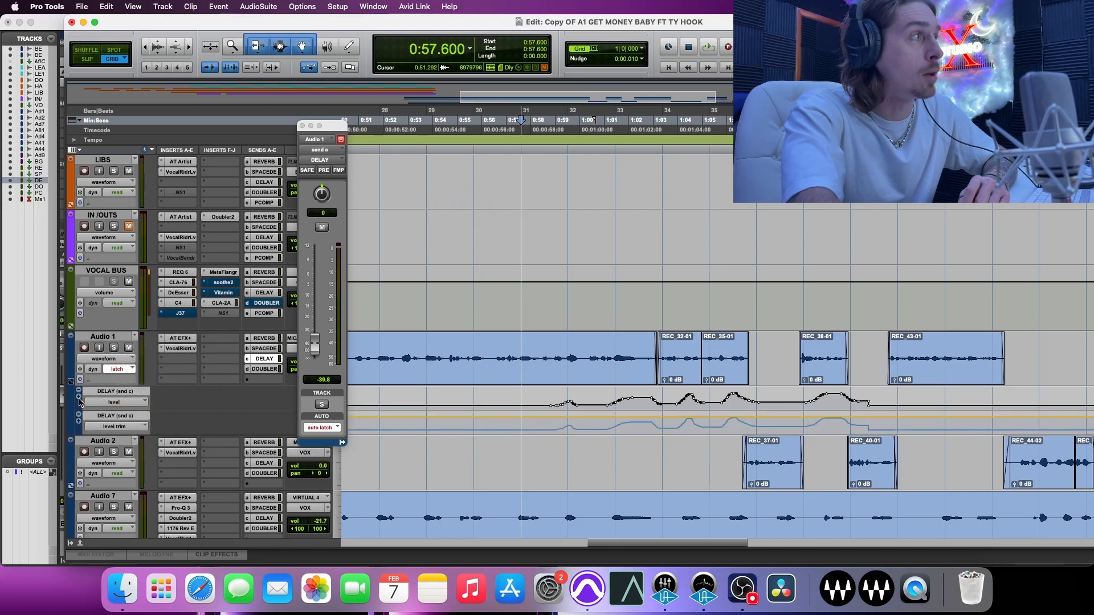
pyautogui.click(121, 420)
pyautogui.moveTo(171, 418)
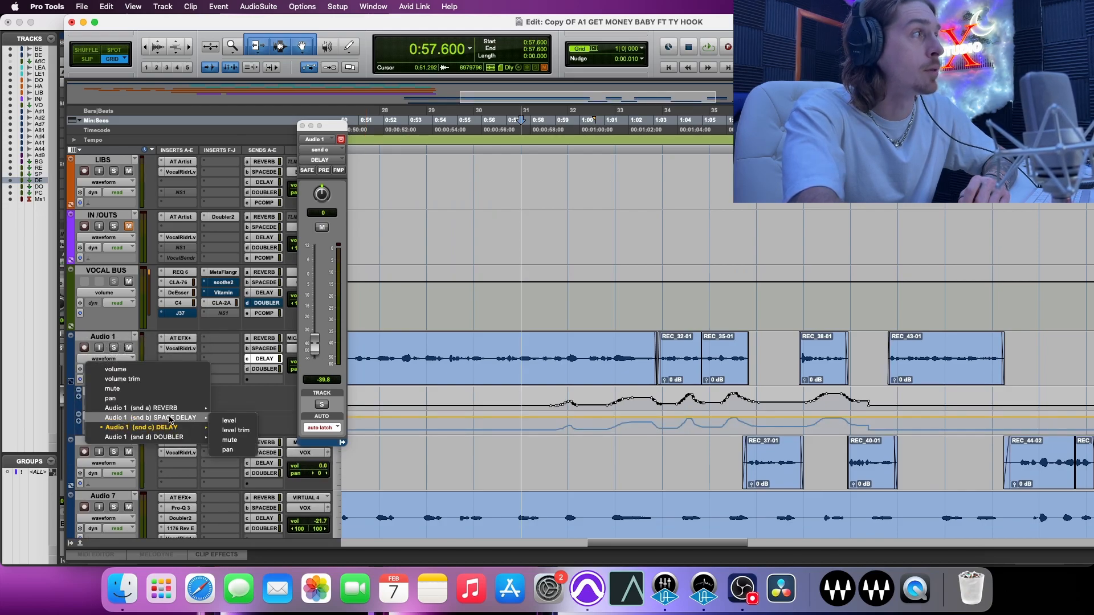
pyautogui.click(226, 421)
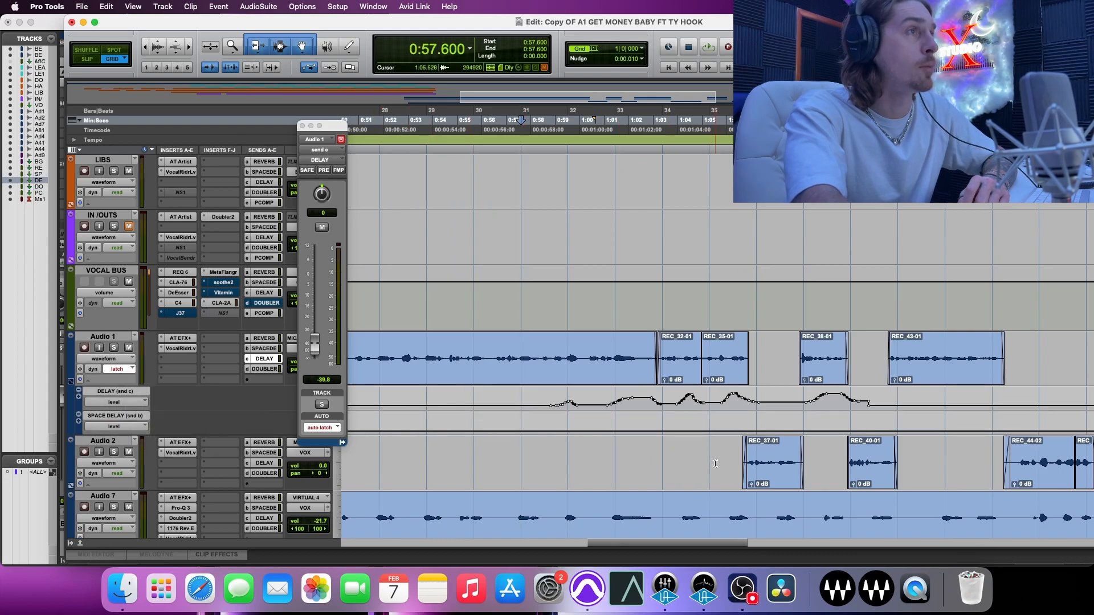
pyautogui.click(79, 416)
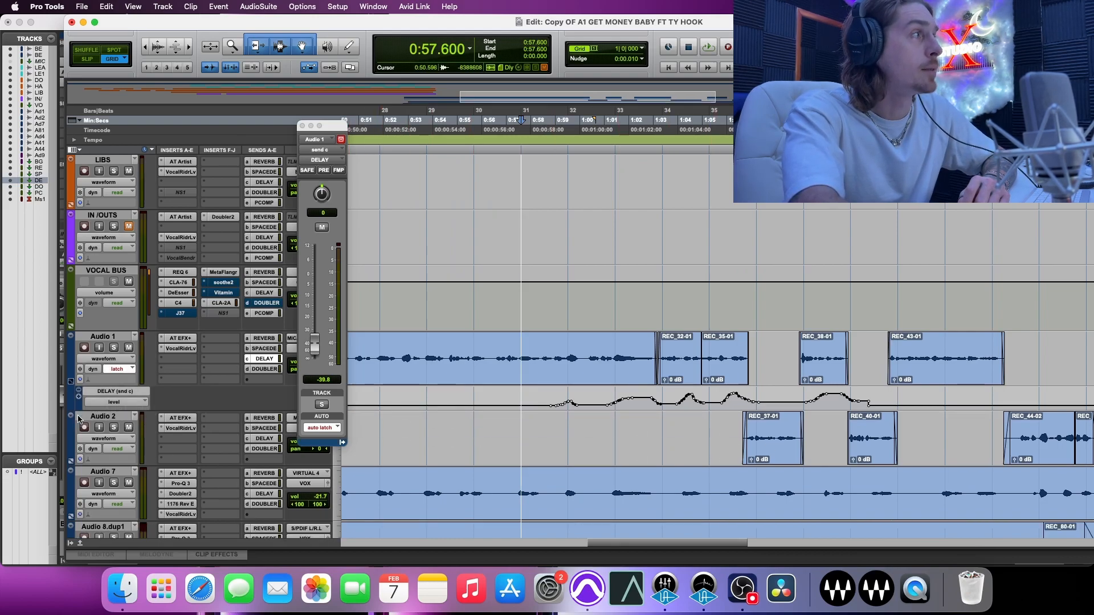
# - Delete Audio 1's DELAY send automation from 0:57.600 to 1:12.960, and close the send window with the track in read mode
pyautogui.moveTo(899, 399)
pyautogui.mouseDown()
pyautogui.moveTo(581, 408)
pyautogui.moveTo(547, 395)
pyautogui.moveTo(851, 381)
pyautogui.moveTo(895, 409)
pyautogui.mouseUp()
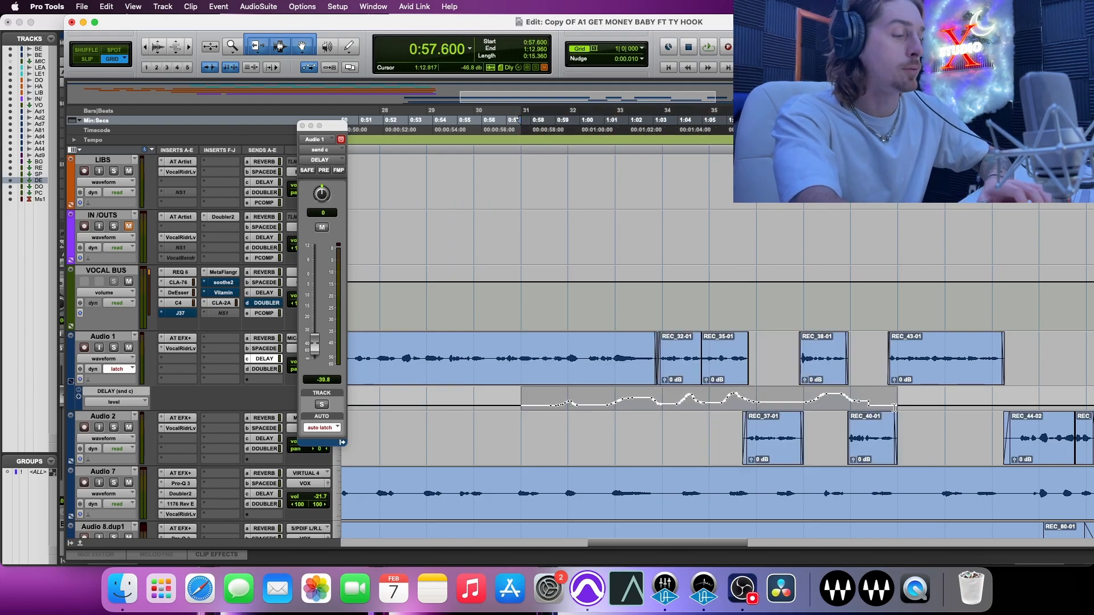
pyautogui.press('Delete')
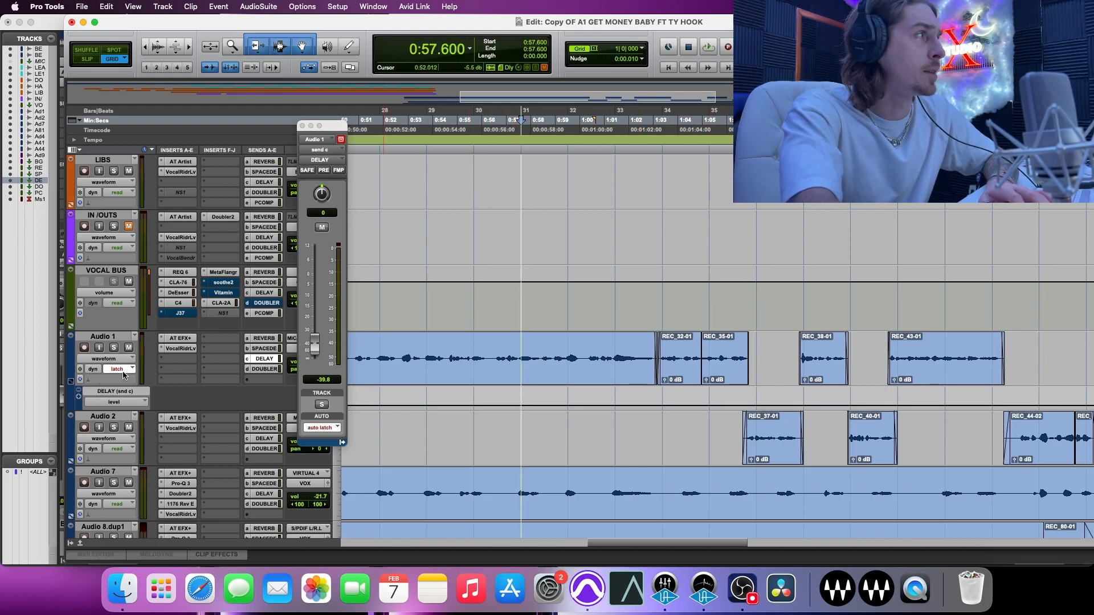
pyautogui.click(330, 429)
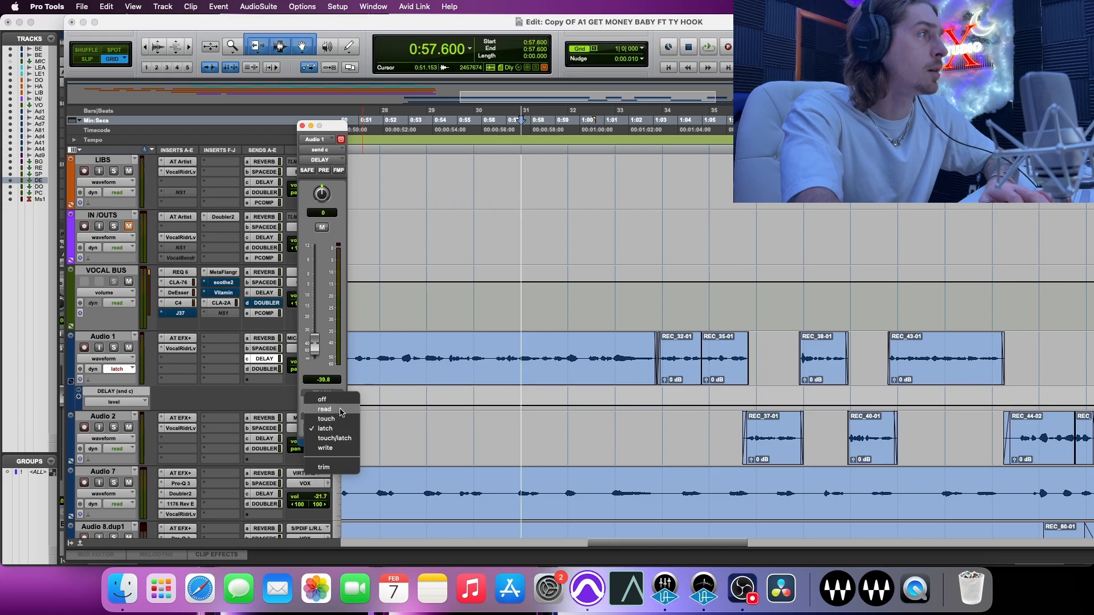
pyautogui.click(337, 409)
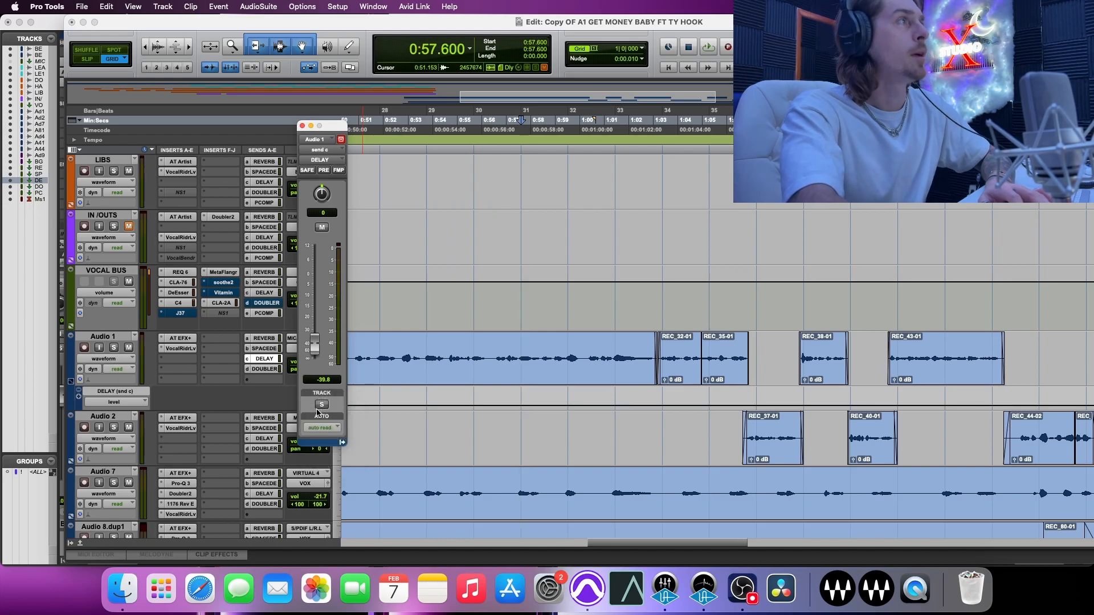
pyautogui.click(302, 126)
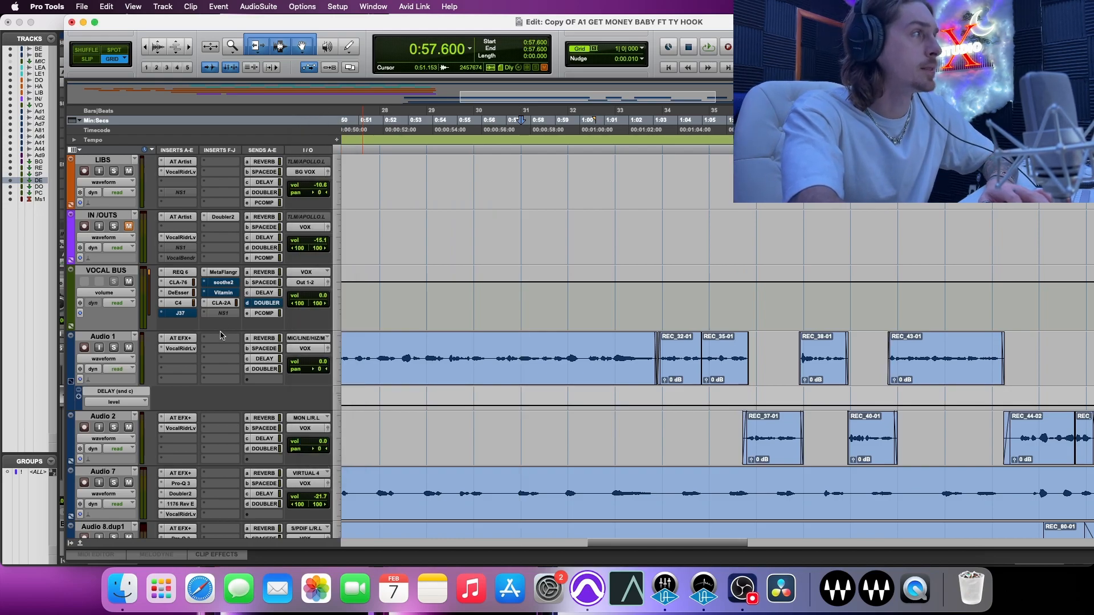
# - Insert OneKnob Filter (mono) in Audio 1's third insert slot and move its plug-in window off the later clips
pyautogui.click(161, 363)
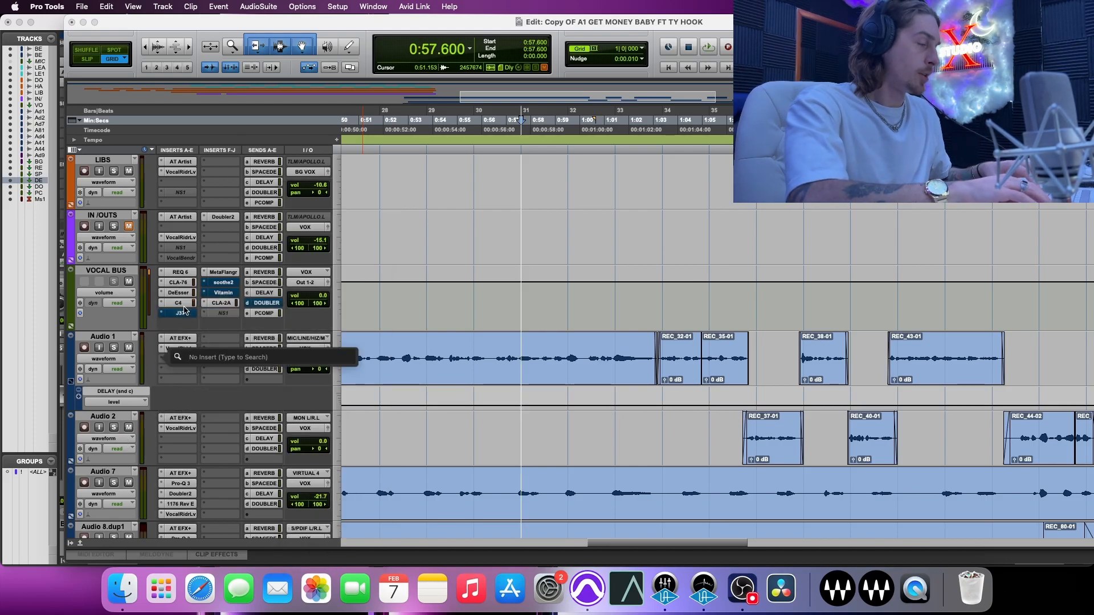
pyautogui.write('one')
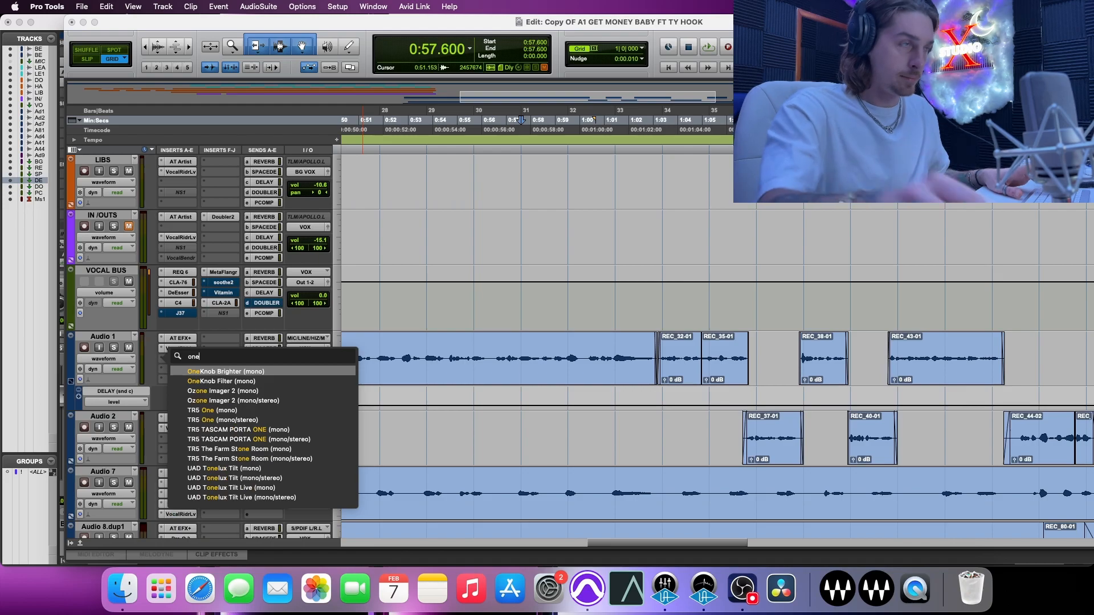
pyautogui.click(232, 383)
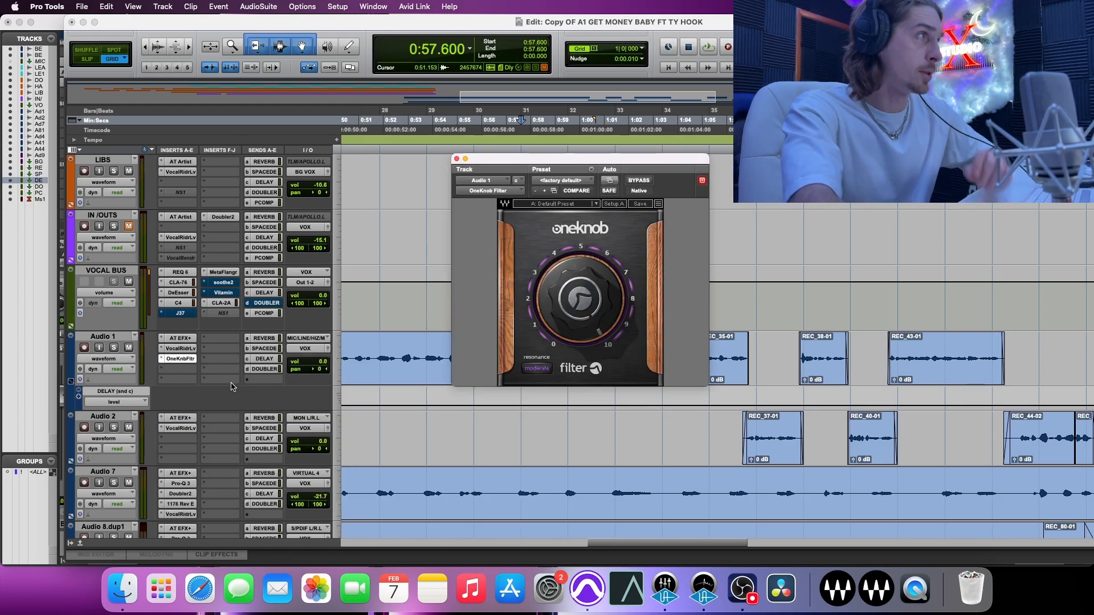
pyautogui.moveTo(544, 162); pyautogui.dragTo(431, 167)
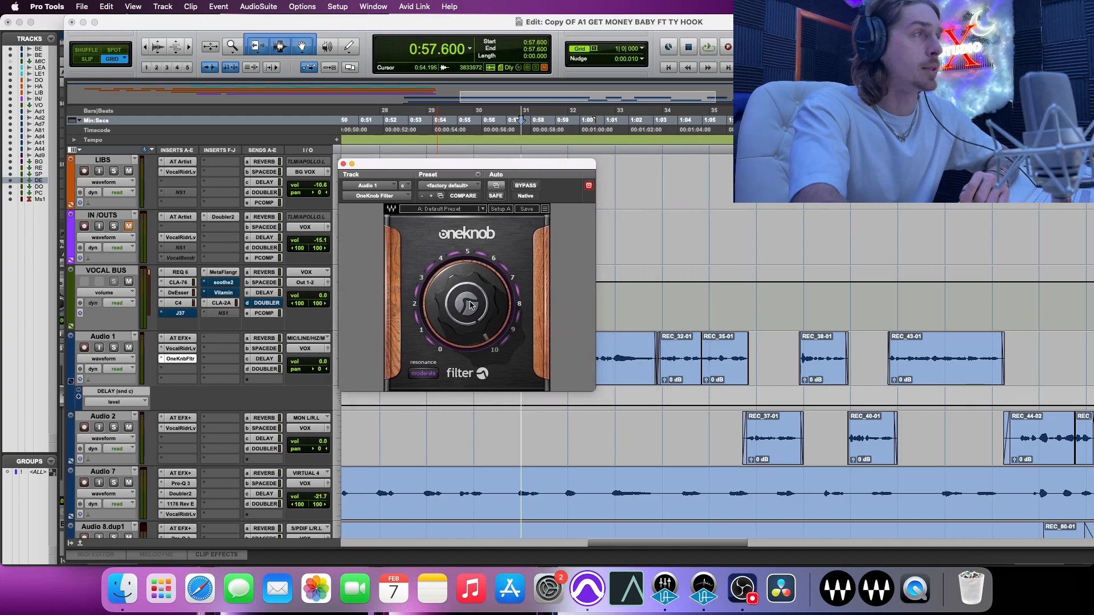
pyautogui.moveTo(470, 305)
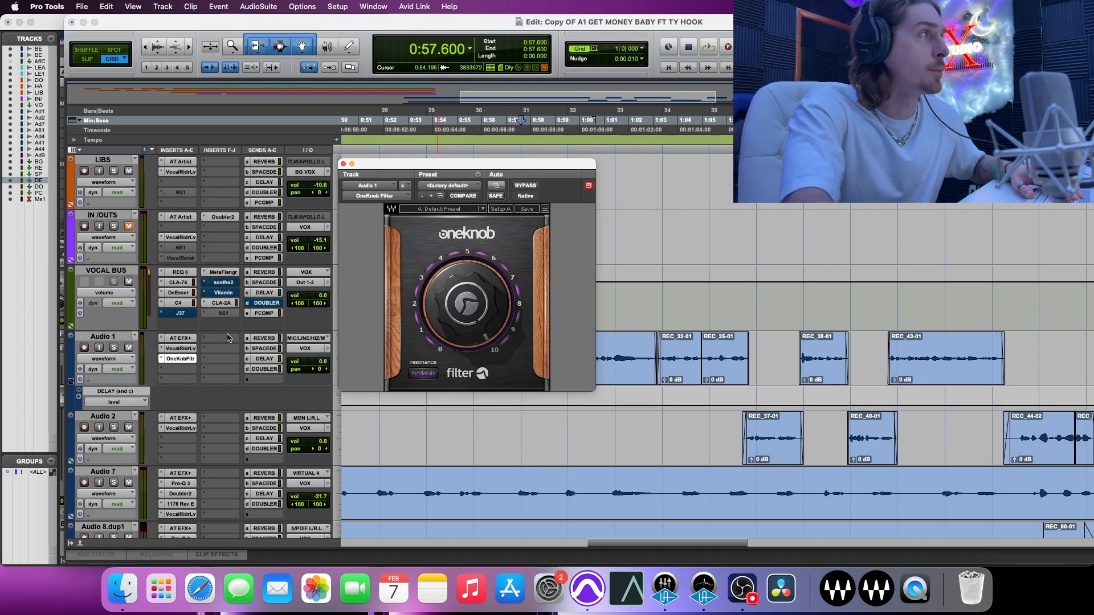
# - Enable OneKnob Filter's Master Bypass and Filter parameters for plug-in automation on Audio 1
pyautogui.click(496, 186)
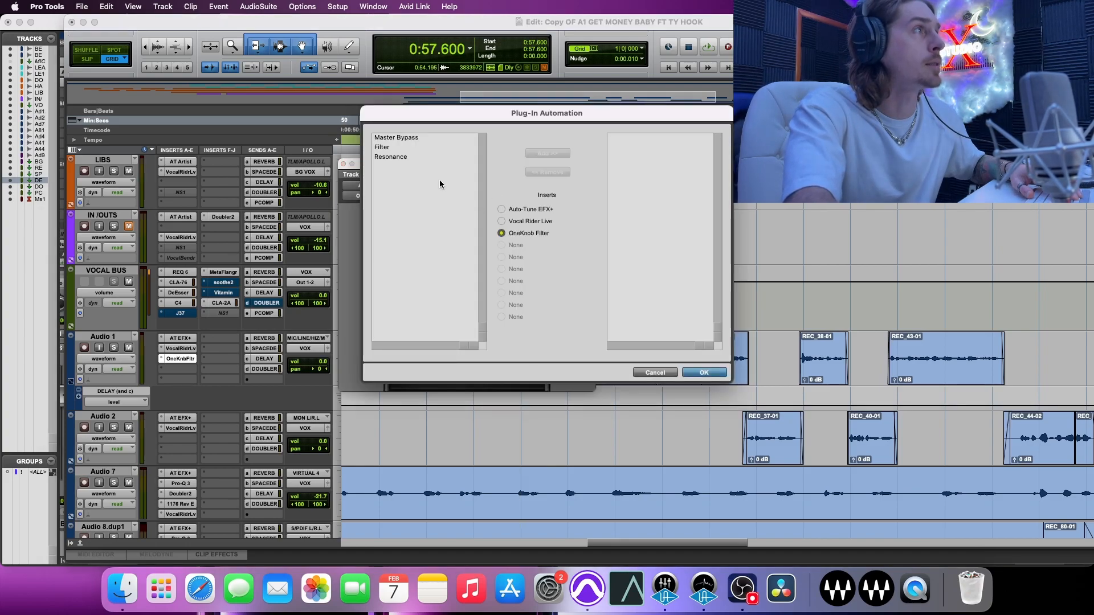
pyautogui.click(384, 147)
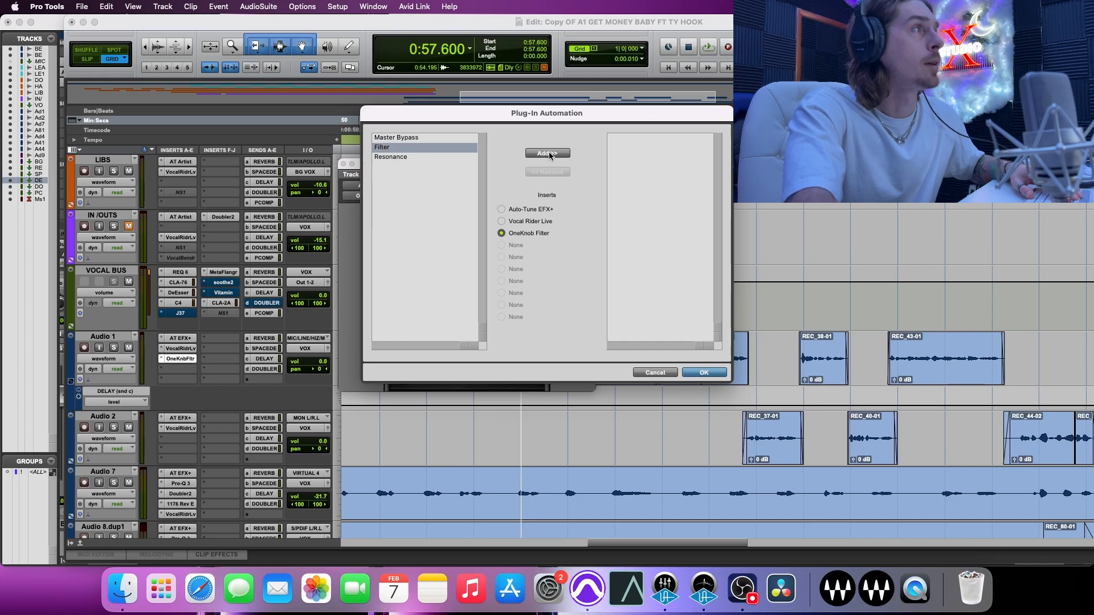
pyautogui.click(400, 138)
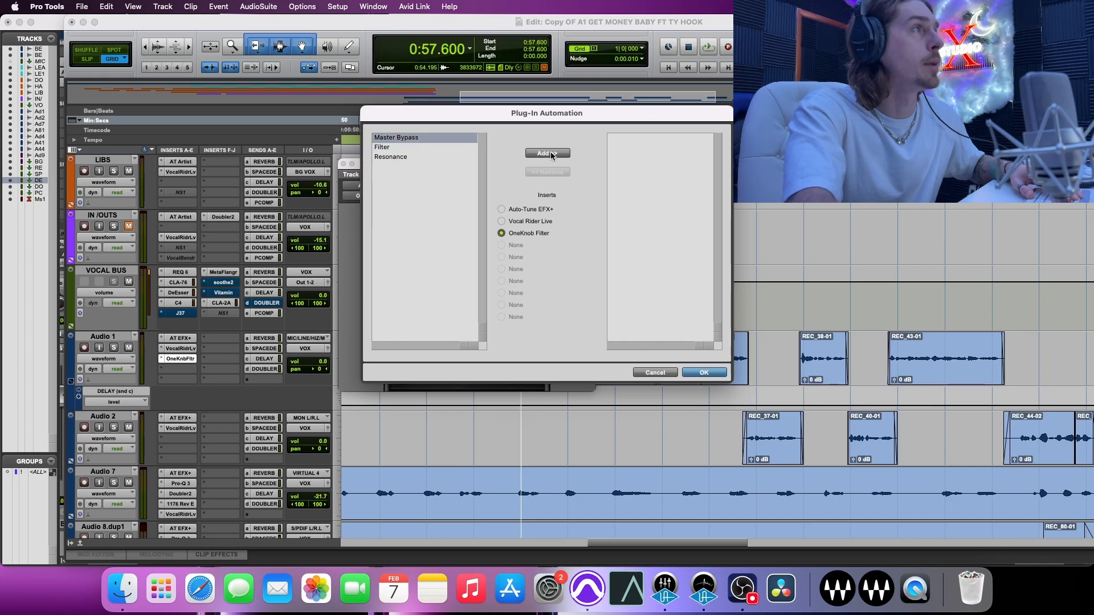
pyautogui.click(393, 148)
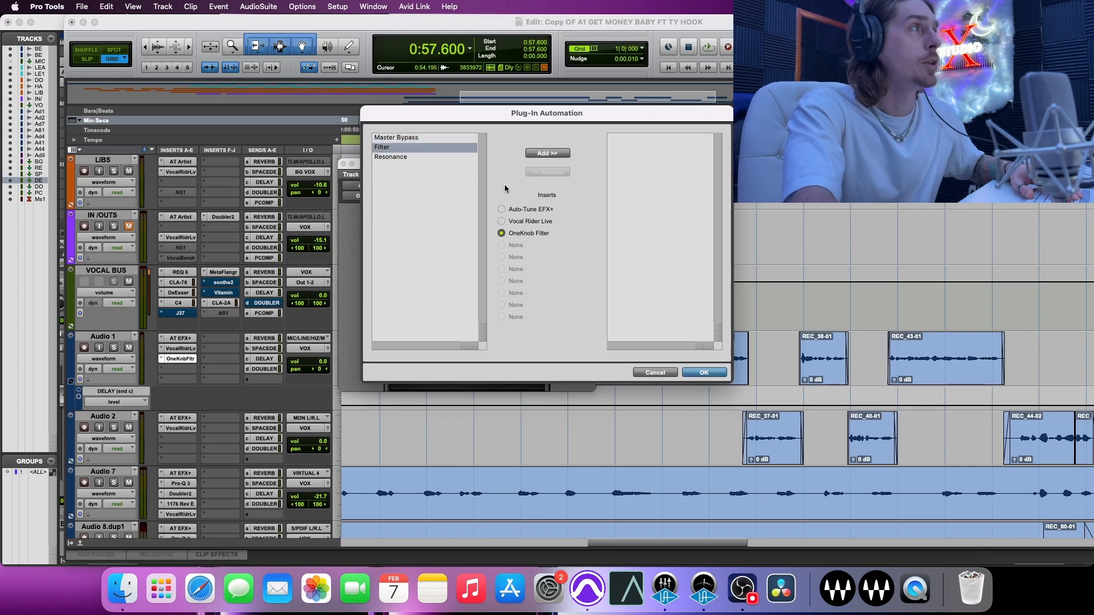
pyautogui.click(403, 139)
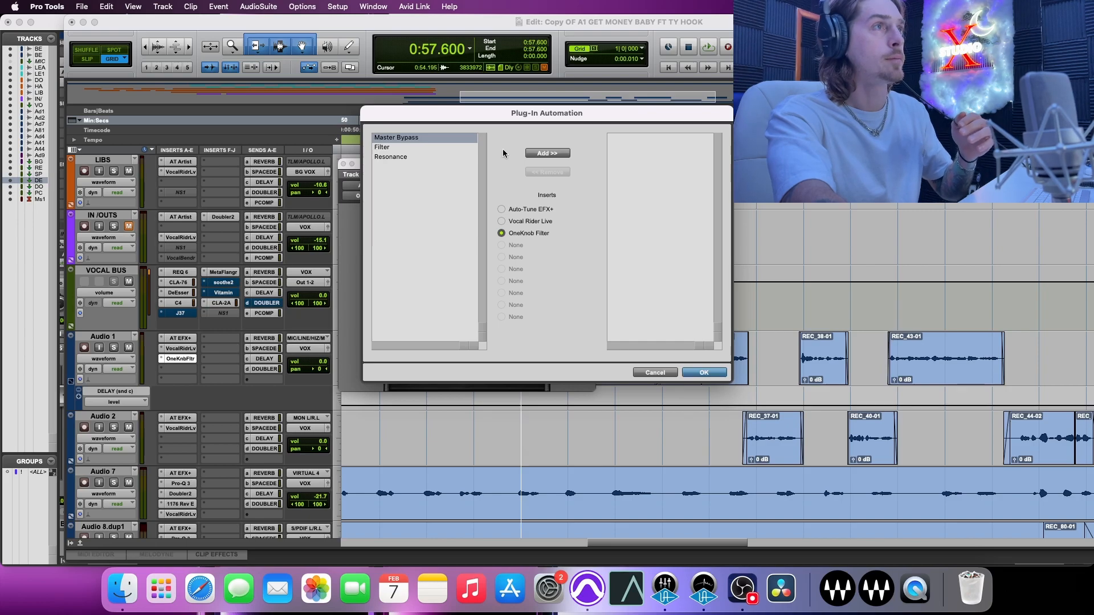
pyautogui.click(545, 153)
pyautogui.click(387, 139)
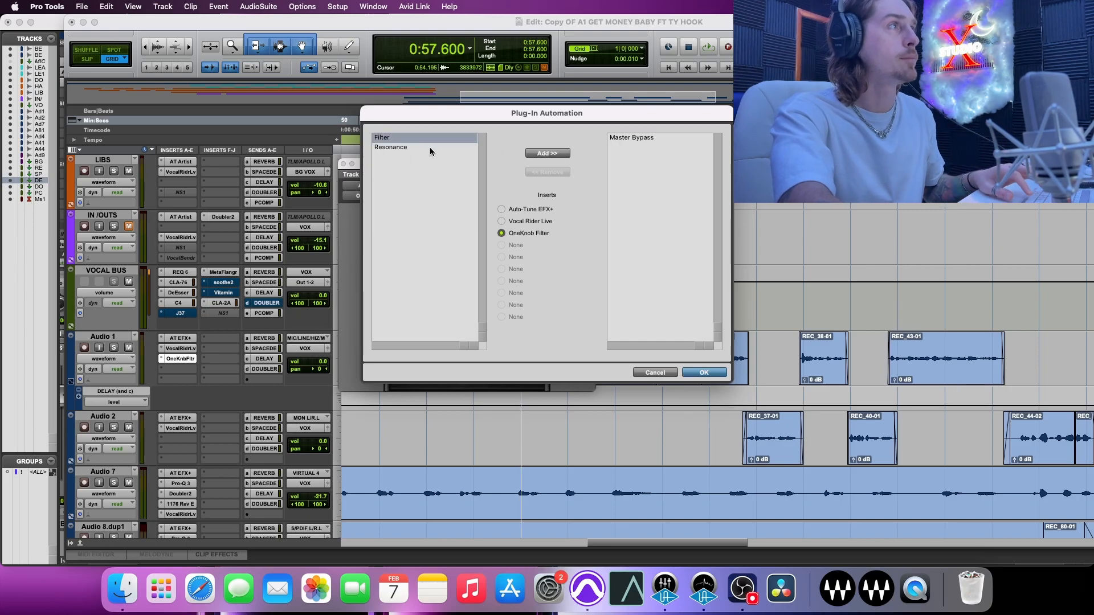
pyautogui.click(546, 154)
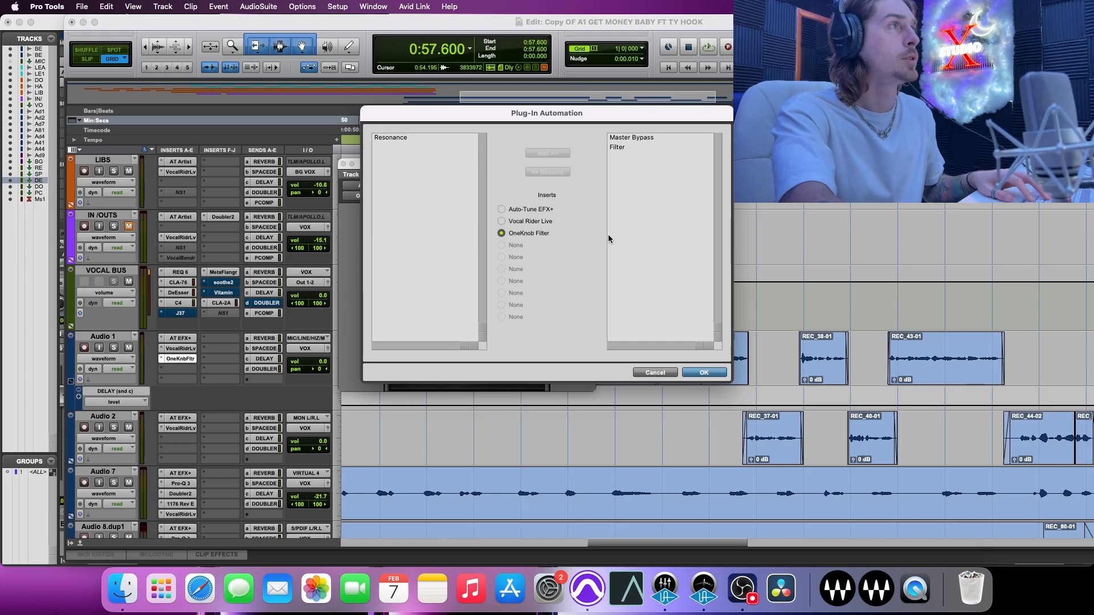
pyautogui.click(704, 373)
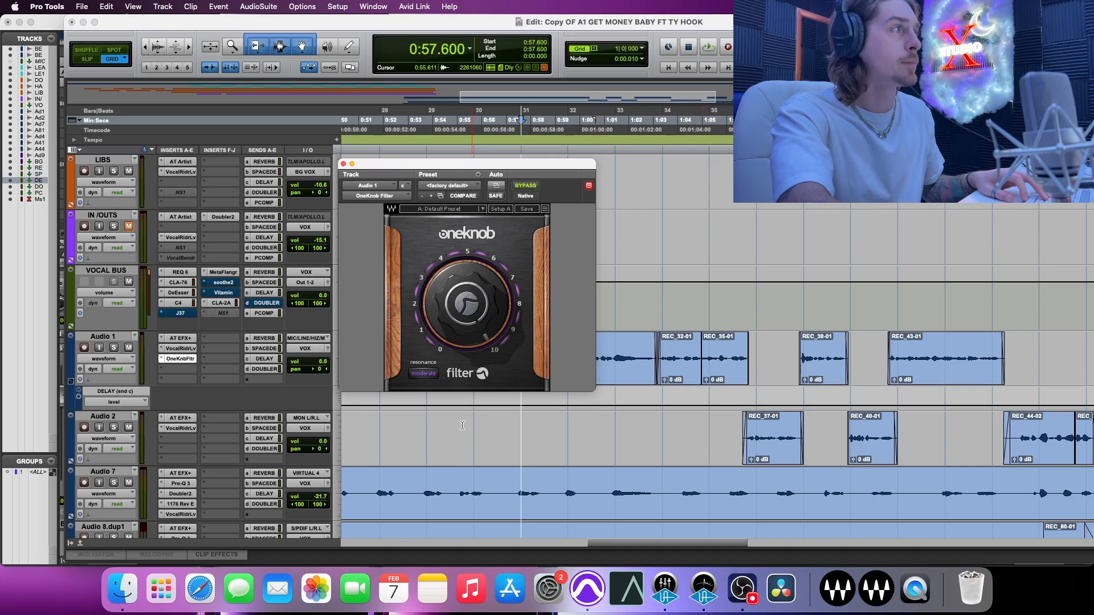
# - Show OneKnob Filter's Master Bypass in Audio 1's automation lane and add a breakpoint that bypasses it from 1:07.200 onward
pyautogui.click(75, 393)
pyautogui.click(140, 418)
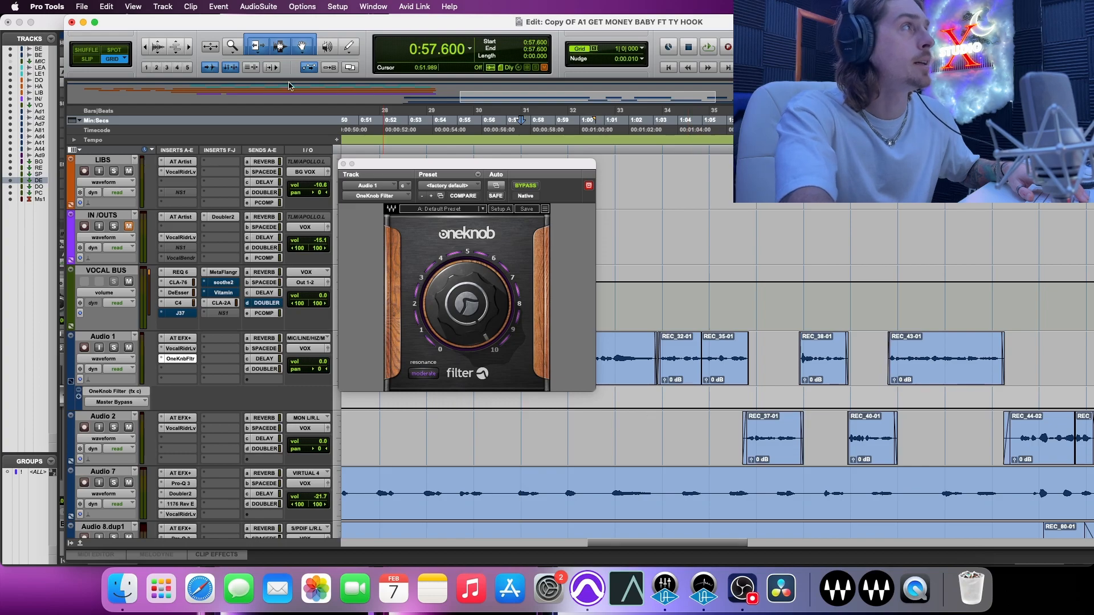
pyautogui.click(301, 45)
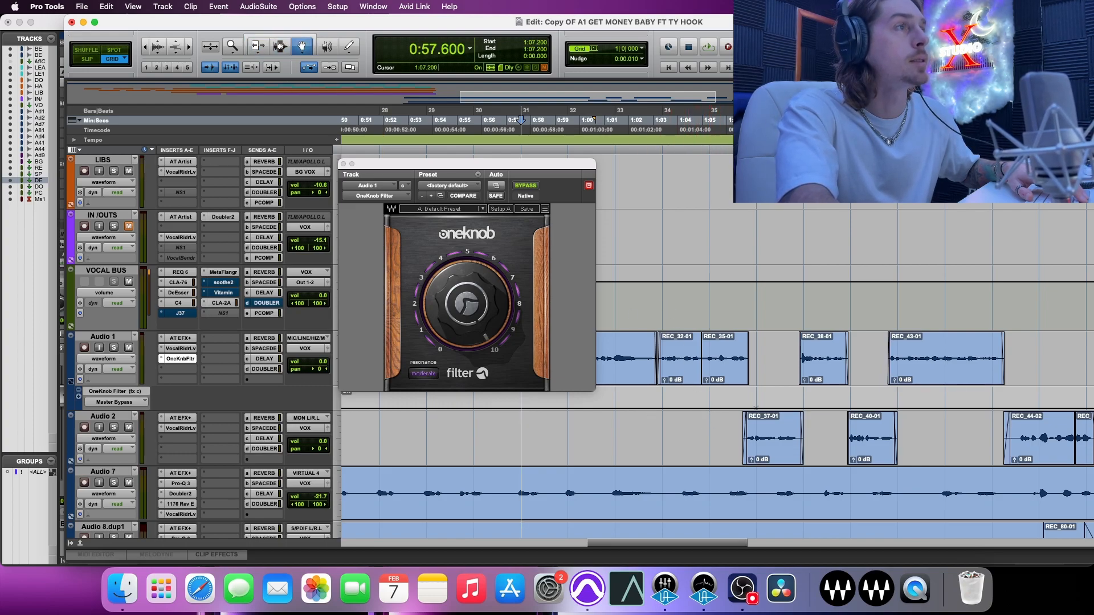
pyautogui.click(756, 389)
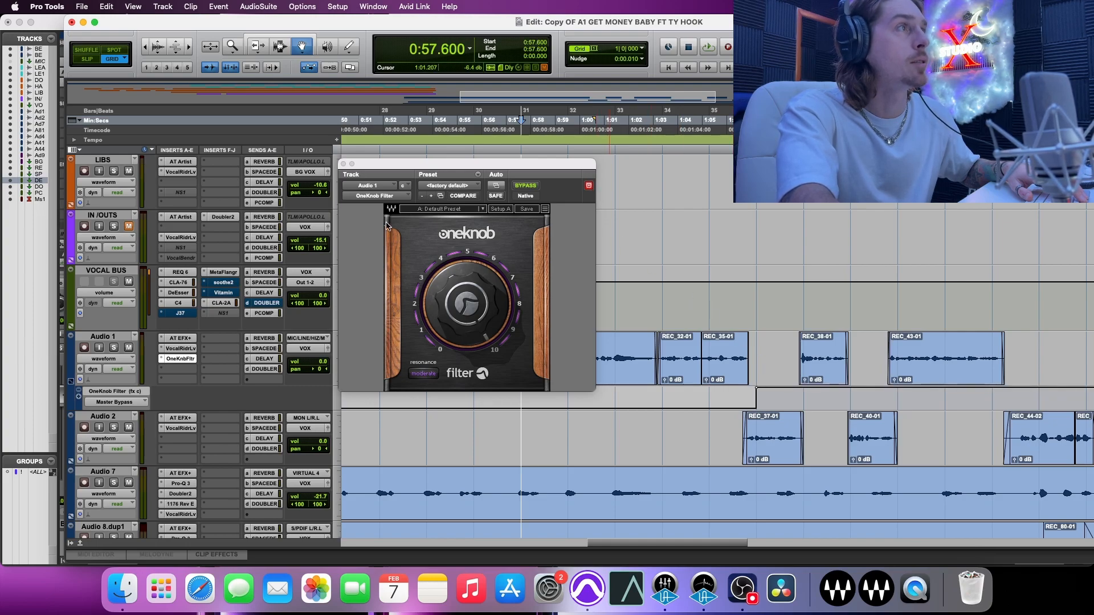
# - Check the plug-in's bypass state at 1:03.360 and 1:09.120, and move the Master Bypass breakpoint back down to the non-bypassed level
pyautogui.click(670, 169)
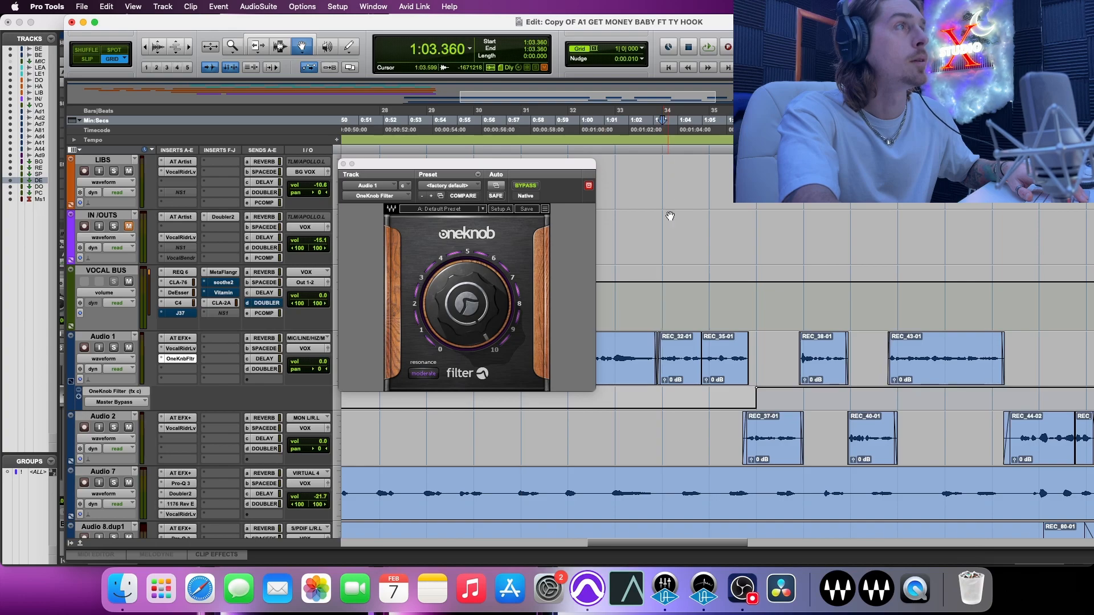
pyautogui.click(800, 166)
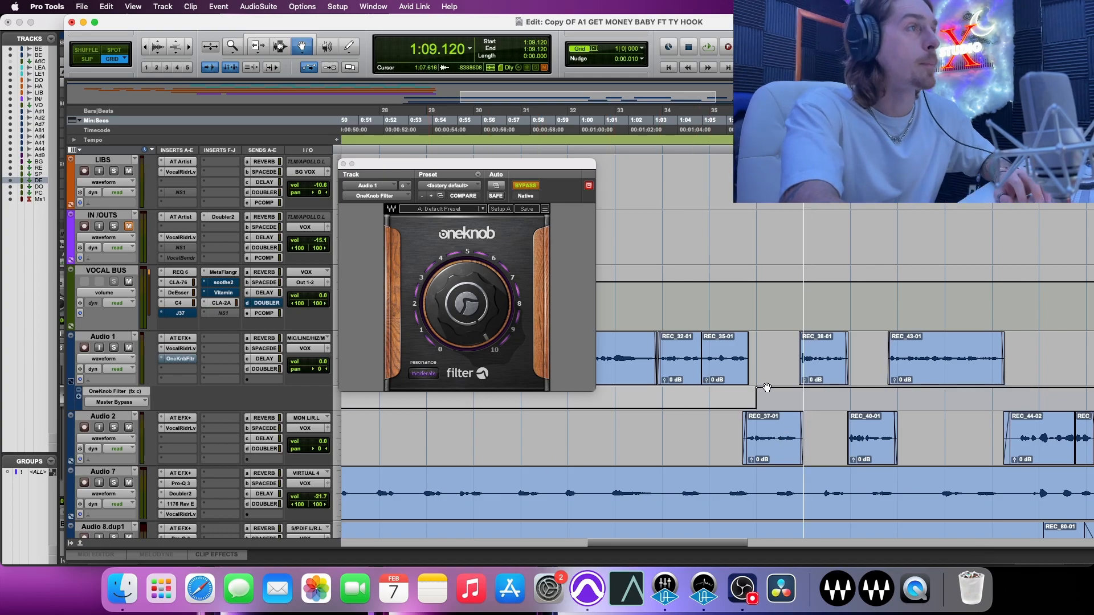
pyautogui.moveTo(758, 391); pyautogui.dragTo(766, 415)
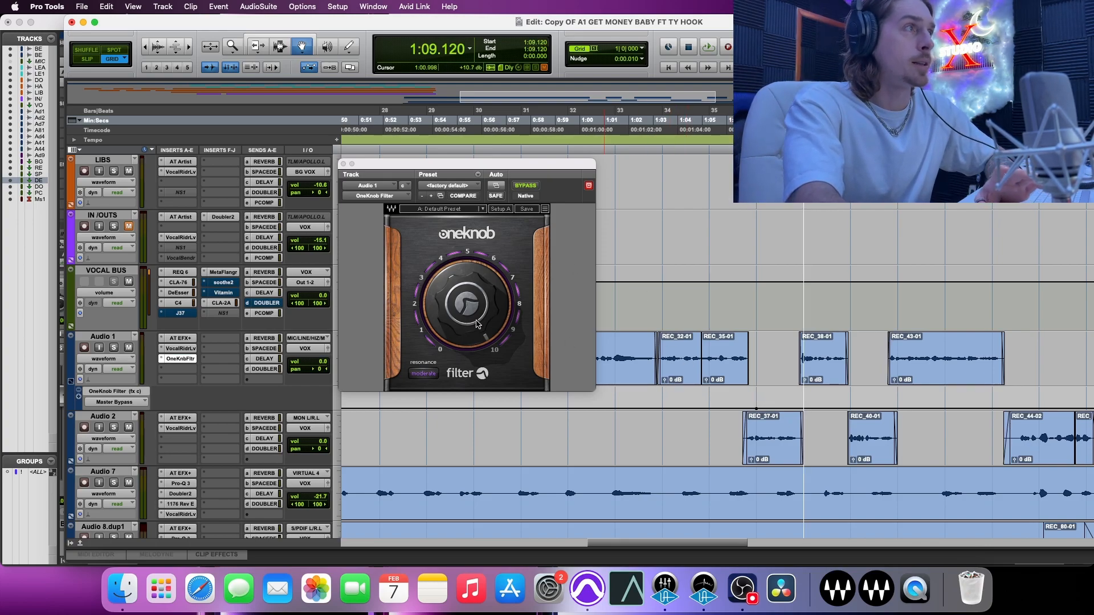
# - Move the plug-in window off the vocal clips and listen from 0:59.520 while toggling OneKnob Filter's bypass
pyautogui.moveTo(510, 165); pyautogui.dragTo(438, 134)
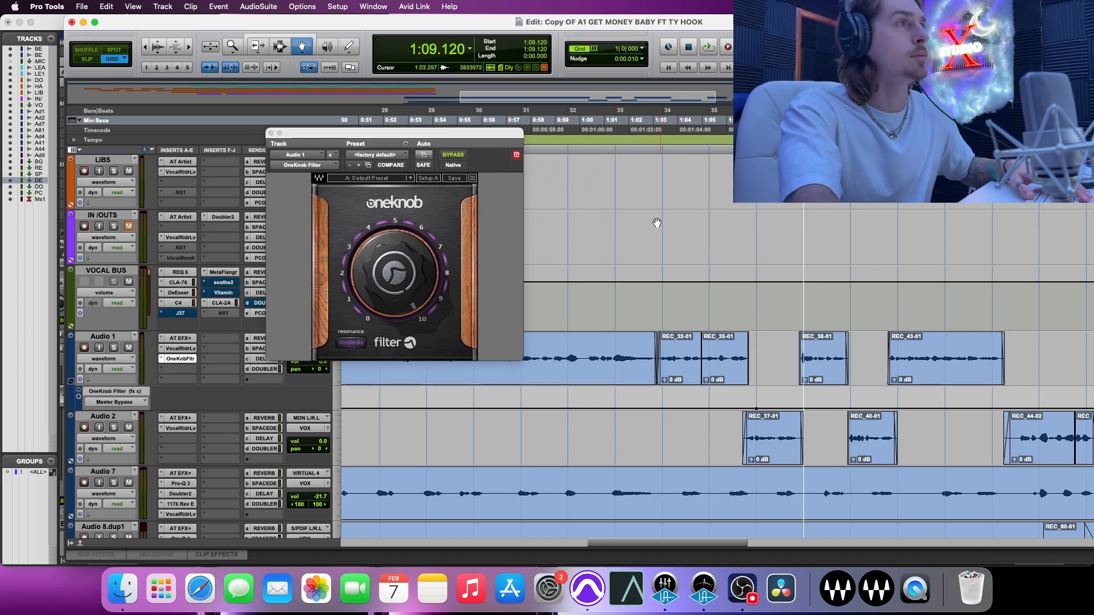
pyautogui.click(567, 149)
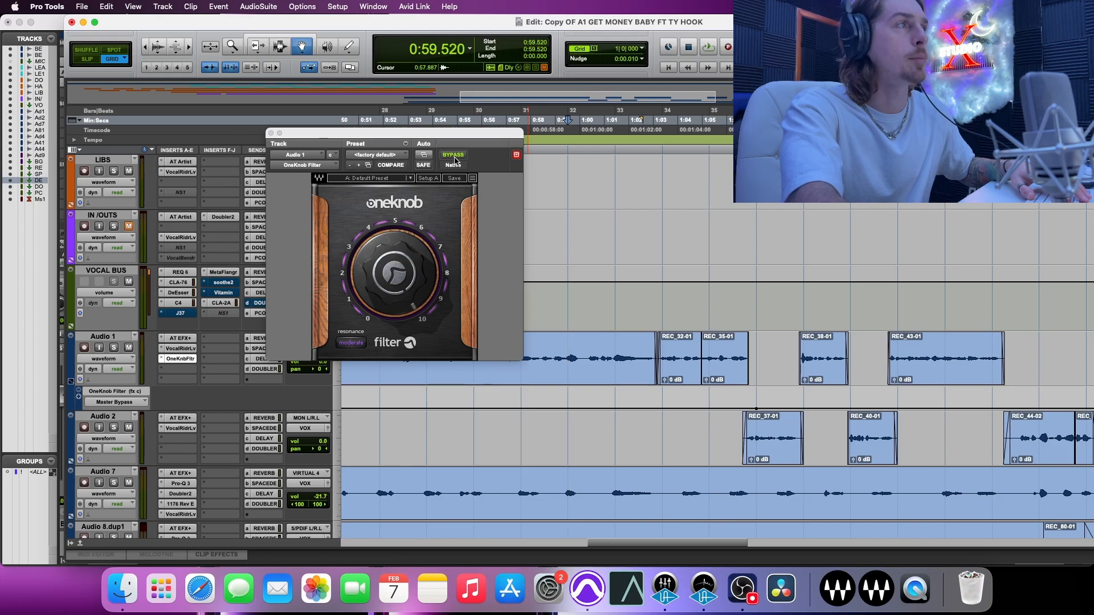
pyautogui.press('space')
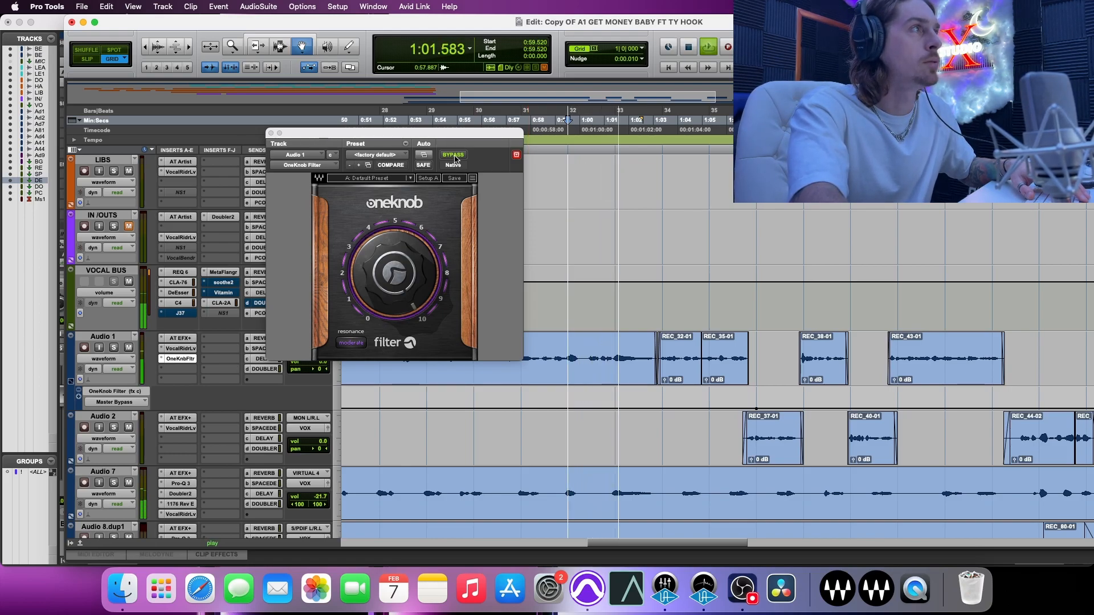
pyautogui.click(455, 156)
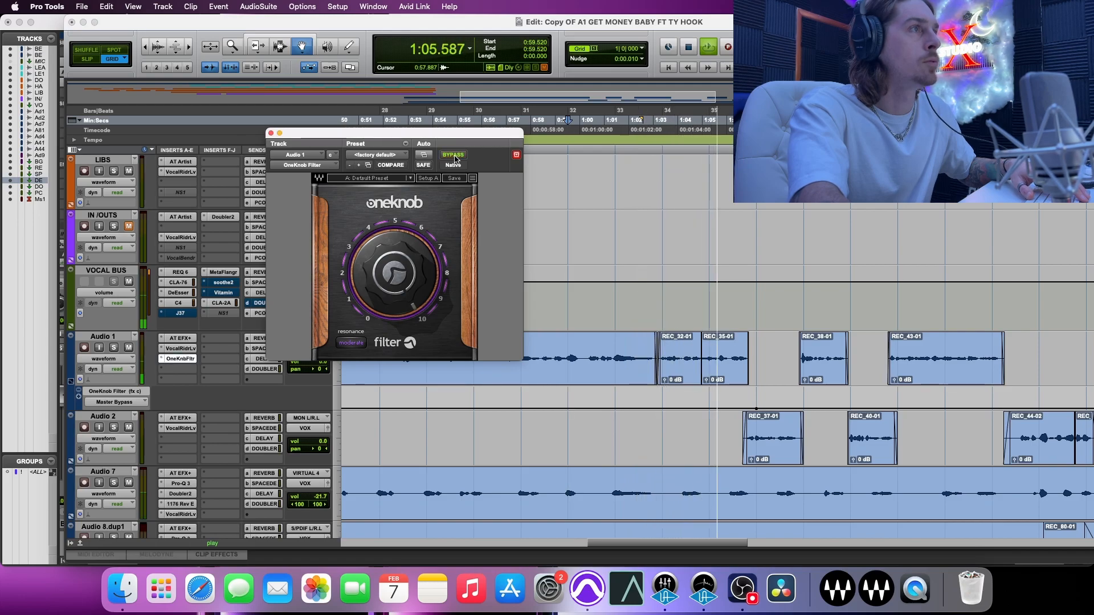
pyautogui.click(454, 155)
pyautogui.press('space')
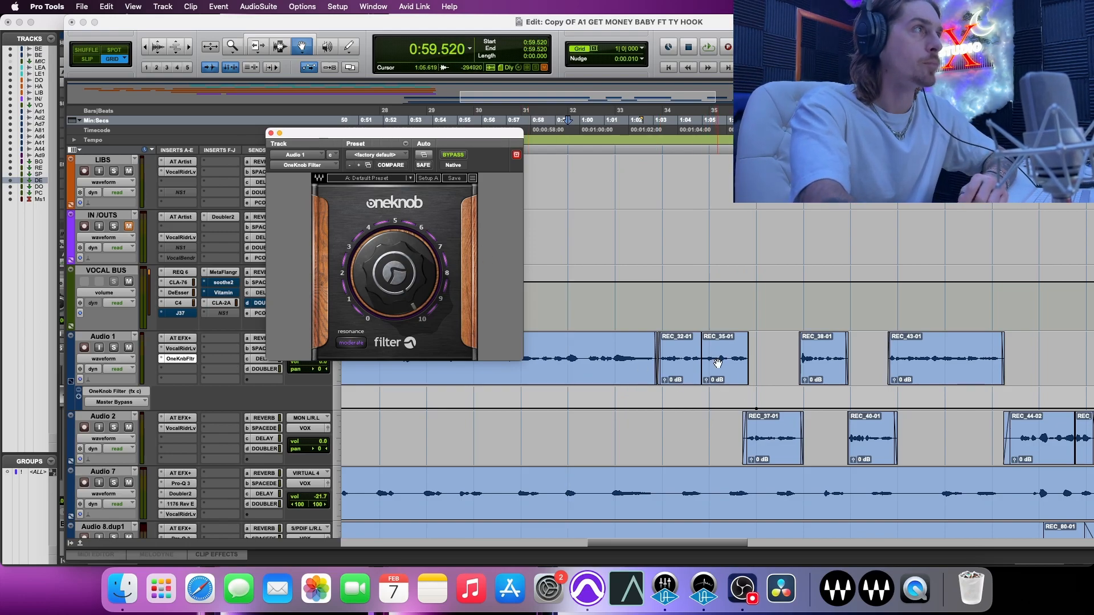
# - Set Audio 1's automation mode to latch, with the plug-in window moved clear of the track controls
pyautogui.moveTo(414, 306)
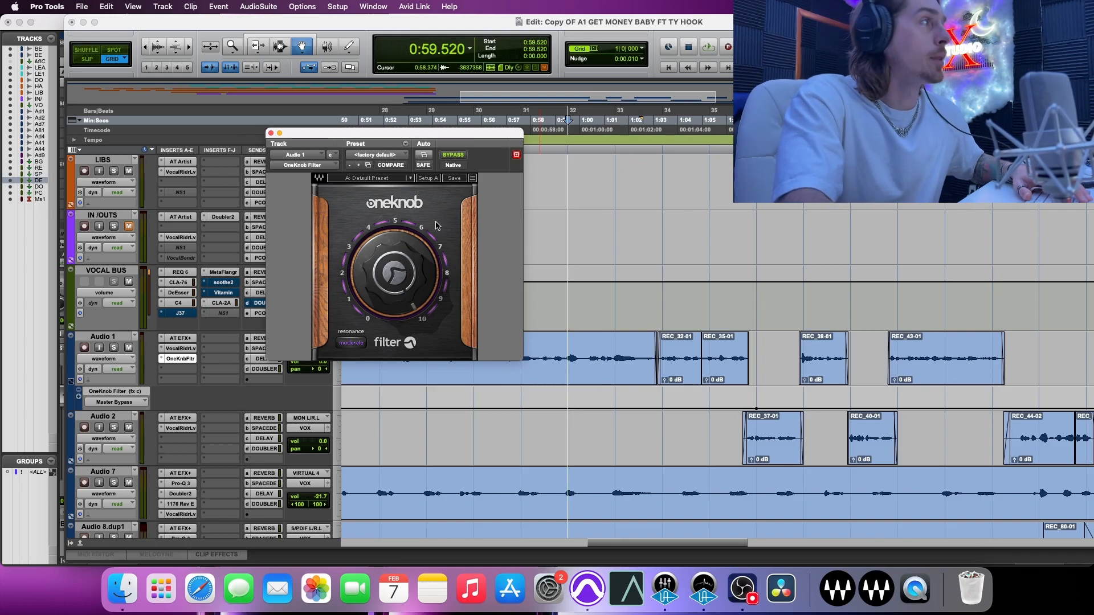
pyautogui.click(354, 122)
pyautogui.moveTo(357, 136); pyautogui.dragTo(437, 131)
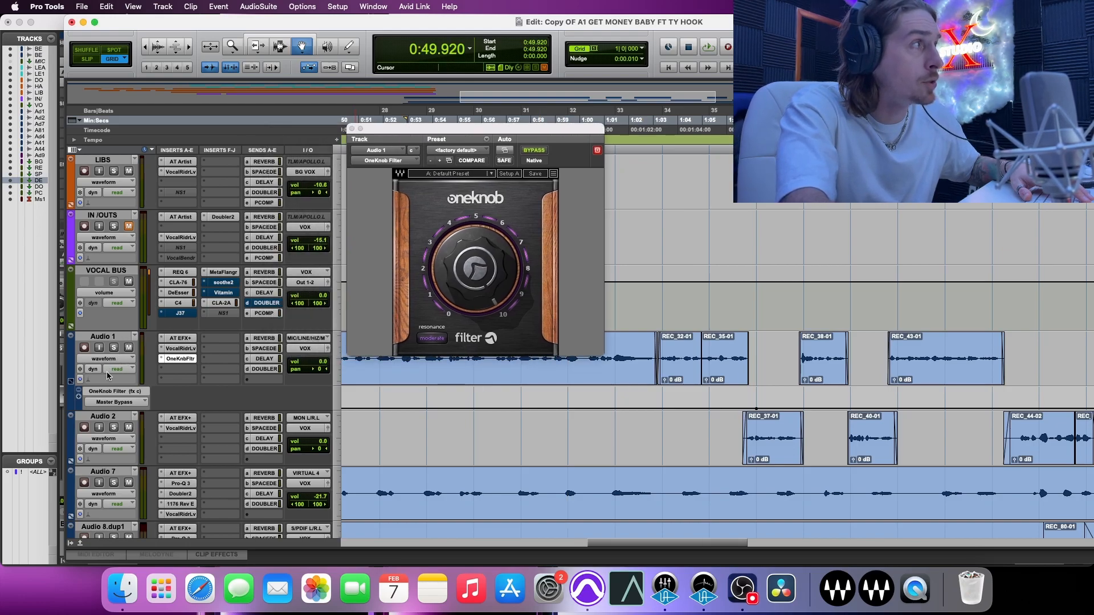
pyautogui.click(117, 370)
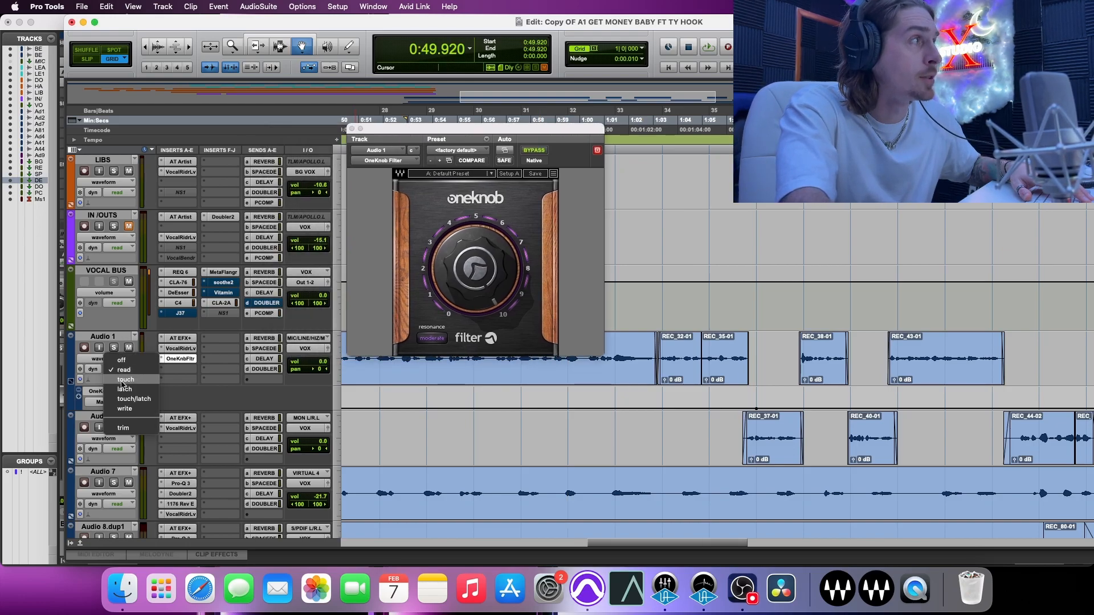
pyautogui.press('Escape')
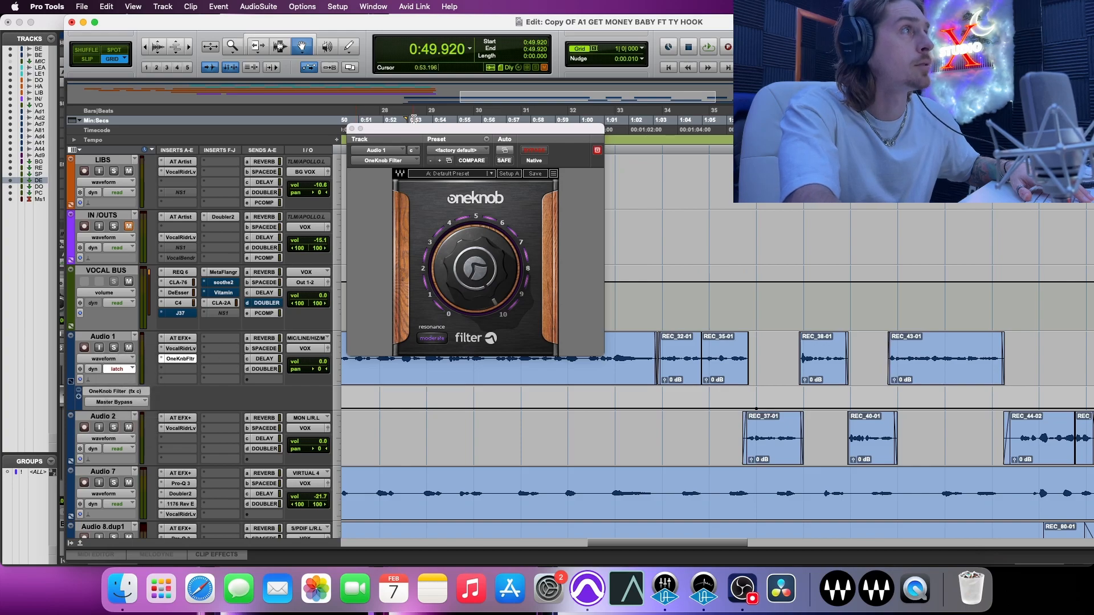
# - Move the plug-in window aside, play Audio 1 from 0:55.680 and ride the OneKnob Filter knob in latch mode
pyautogui.moveTo(418, 128); pyautogui.dragTo(261, 93)
pyautogui.click(475, 143)
pyautogui.press('space')
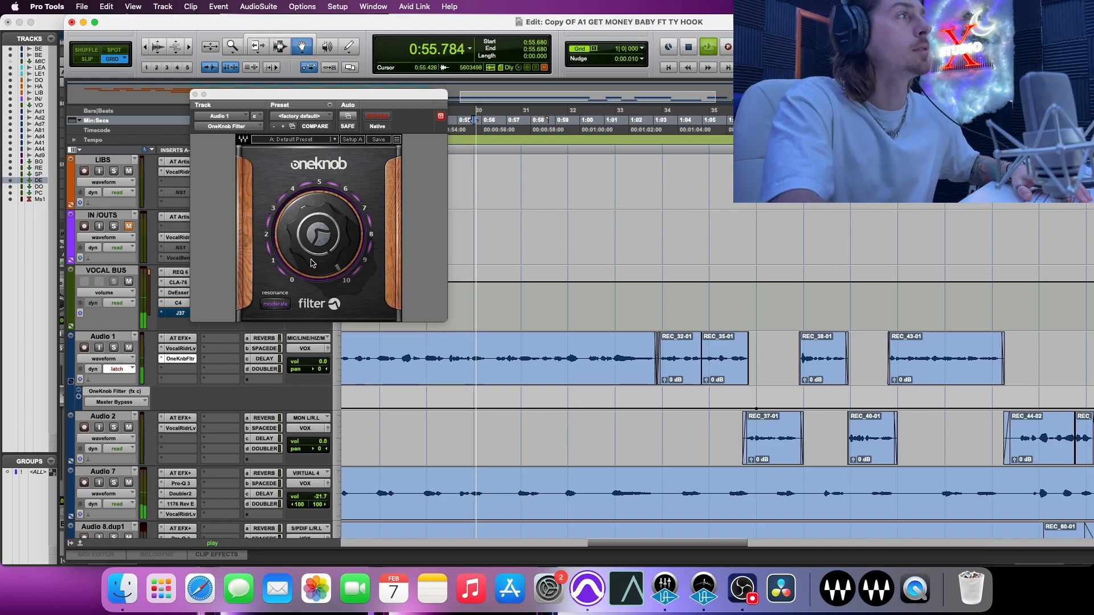
pyautogui.moveTo(313, 263)
pyautogui.mouseDown()
pyautogui.moveTo(312, 311)
pyautogui.moveTo(312, 286)
pyautogui.moveTo(325, 285)
pyautogui.mouseUp()
pyautogui.press('space')
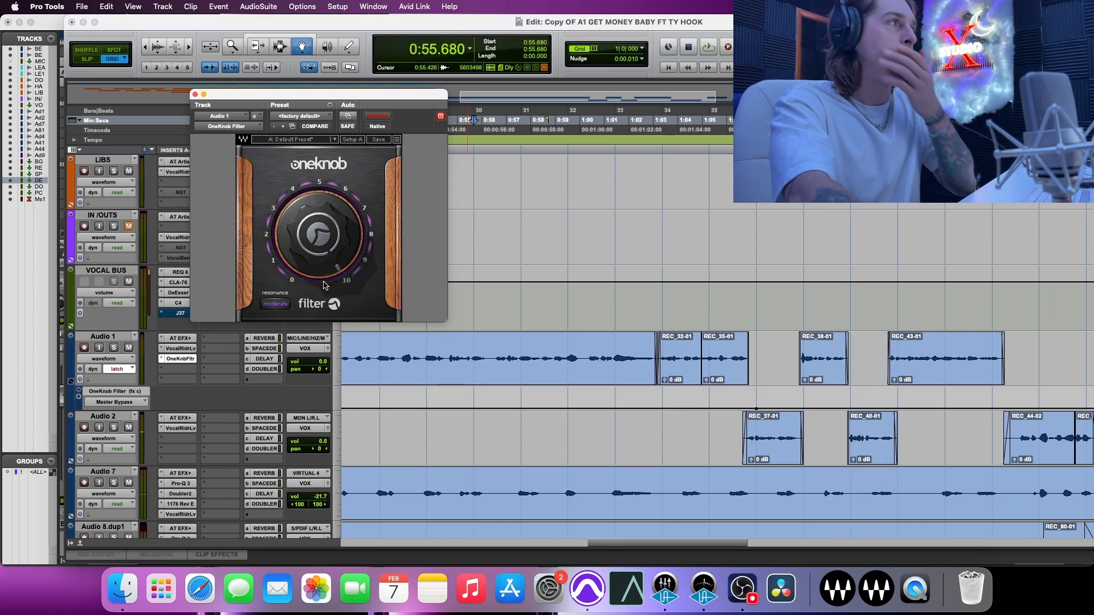
# - Write a second latch pass on Audio 1 from 0:55.680, sweeping the filter knob down from 10, and close the plug-in window
pyautogui.moveTo(342, 216)
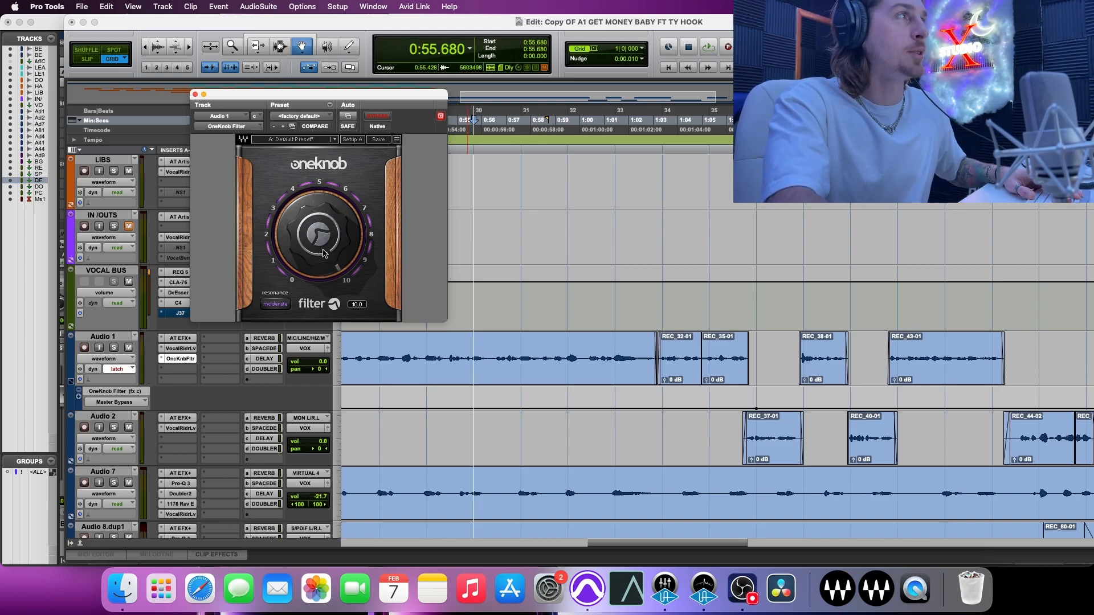
pyautogui.press('space')
pyautogui.moveTo(323, 244)
pyautogui.mouseDown()
pyautogui.moveTo(323, 307)
pyautogui.moveTo(323, 279)
pyautogui.moveTo(323, 298)
pyautogui.mouseUp()
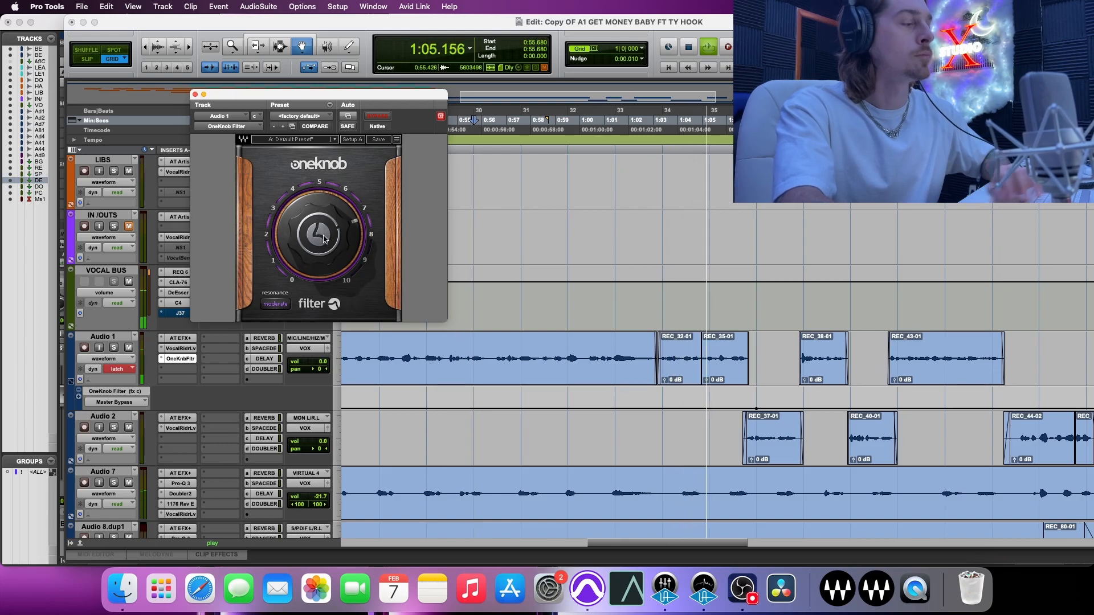
pyautogui.press('space')
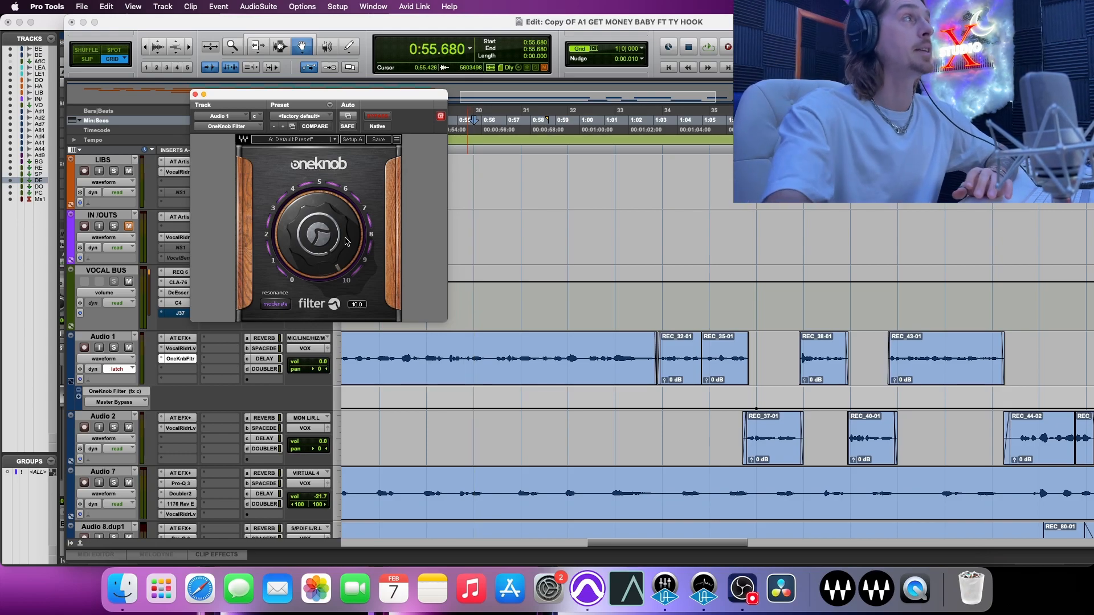
pyautogui.click(196, 95)
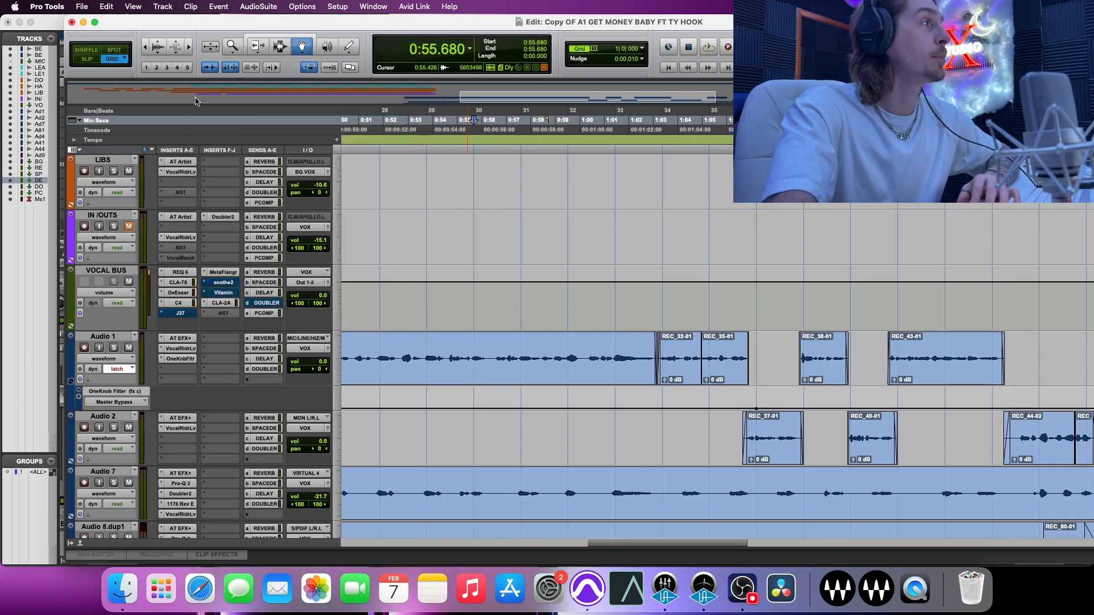
# - Open OneKnob Filter on the BEAT track, place the playback start at 0:55.680 and set the track's automation mode to latch
pyautogui.scroll(10, 680, 291)
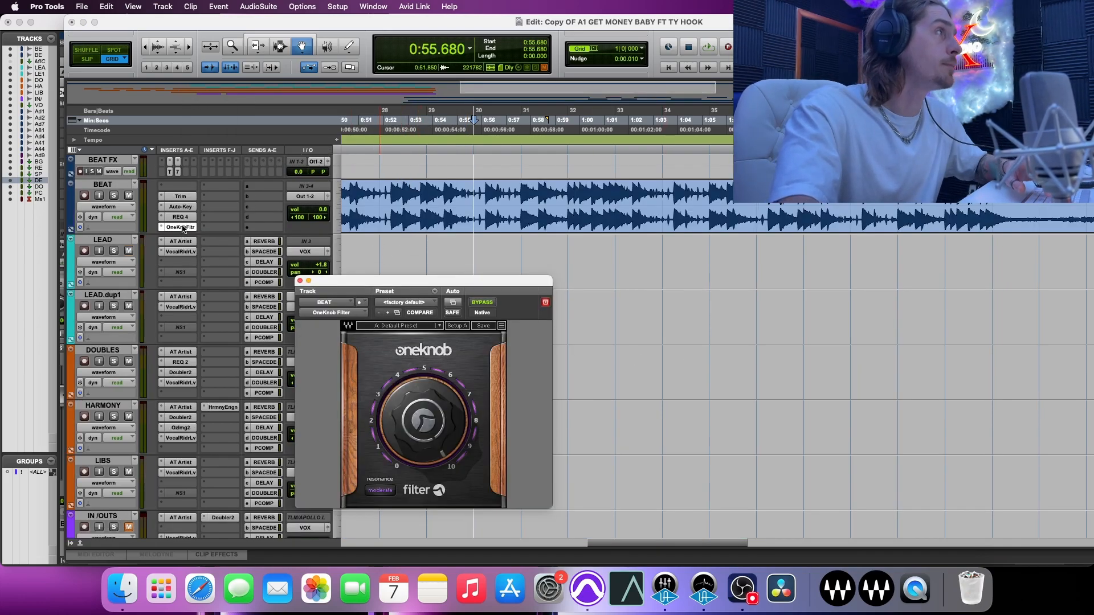
pyautogui.moveTo(446, 279); pyautogui.dragTo(376, 224)
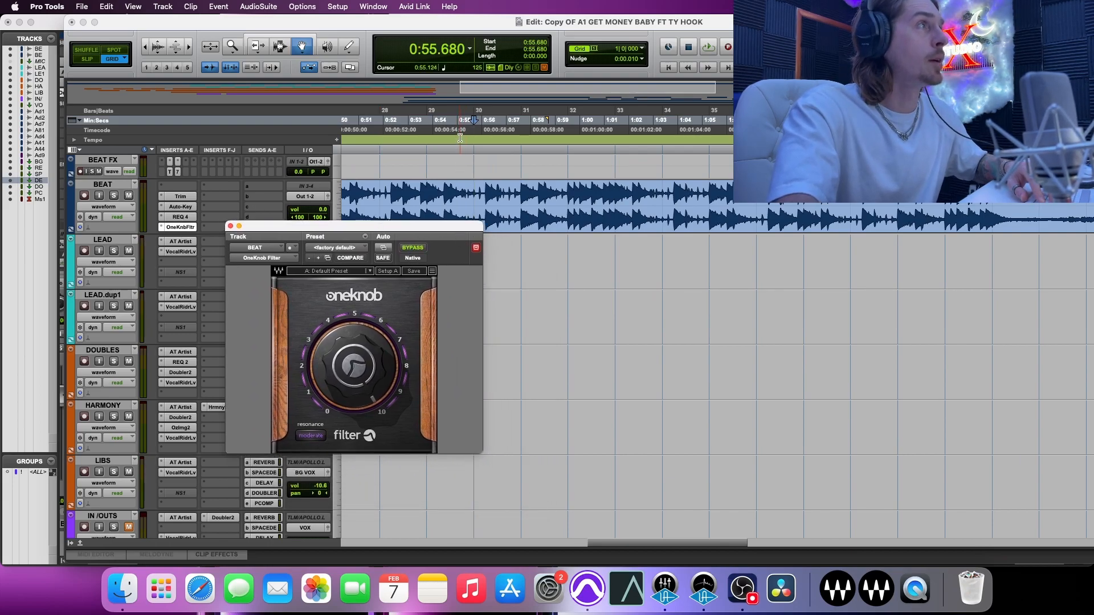
pyautogui.click(429, 149)
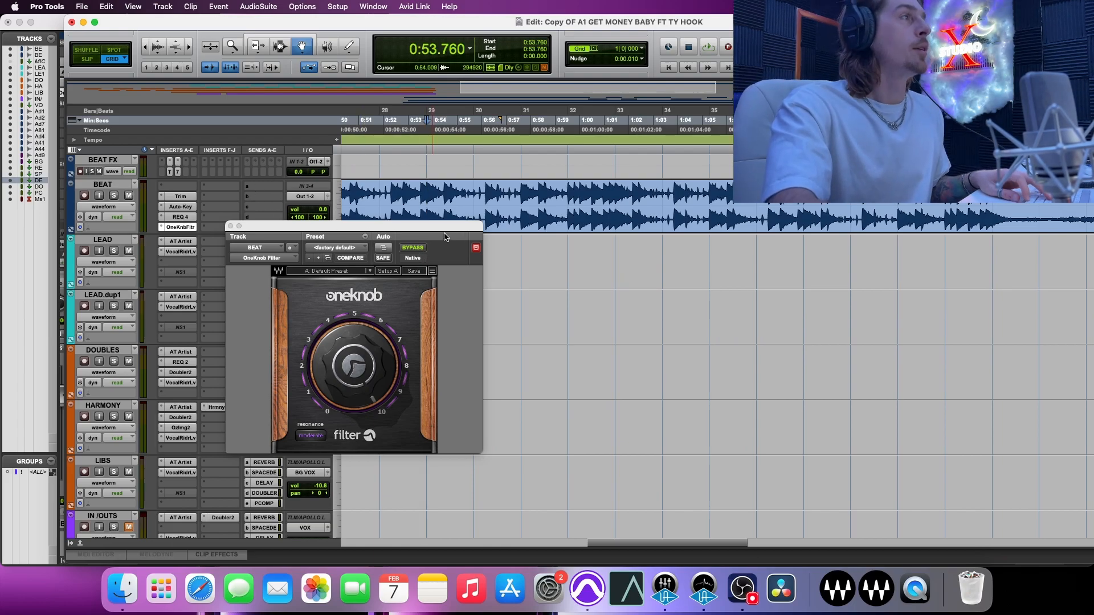
pyautogui.click(488, 149)
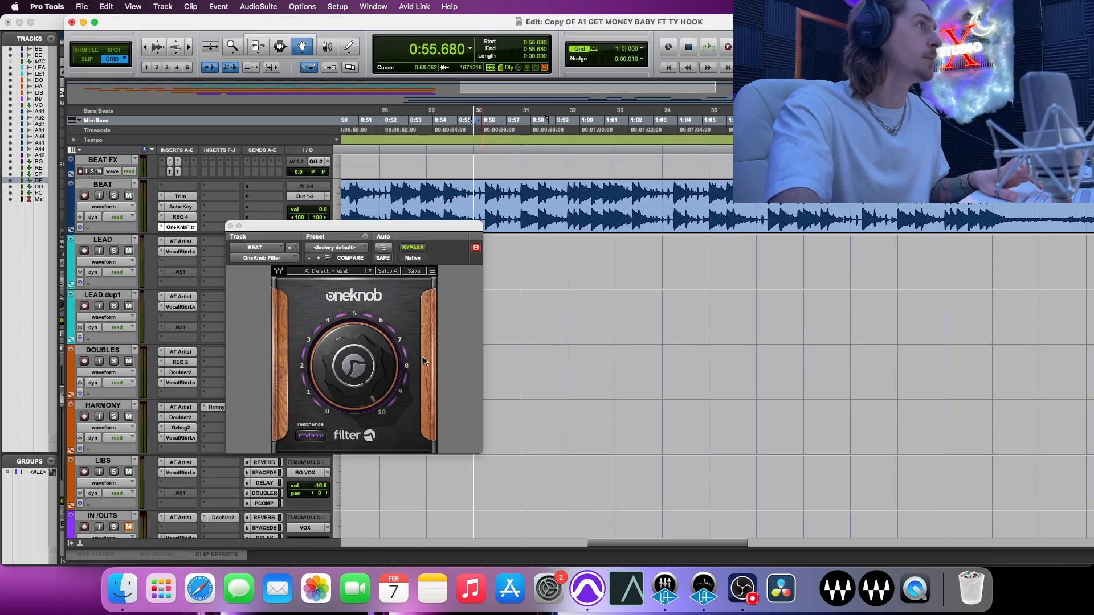
pyautogui.click(117, 217)
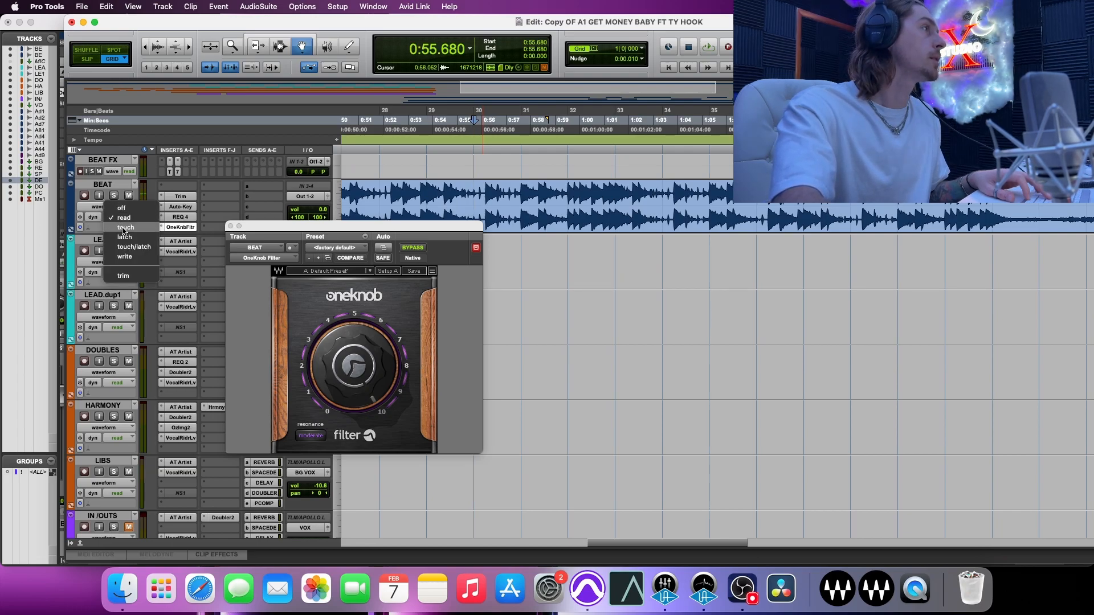
pyautogui.click(125, 237)
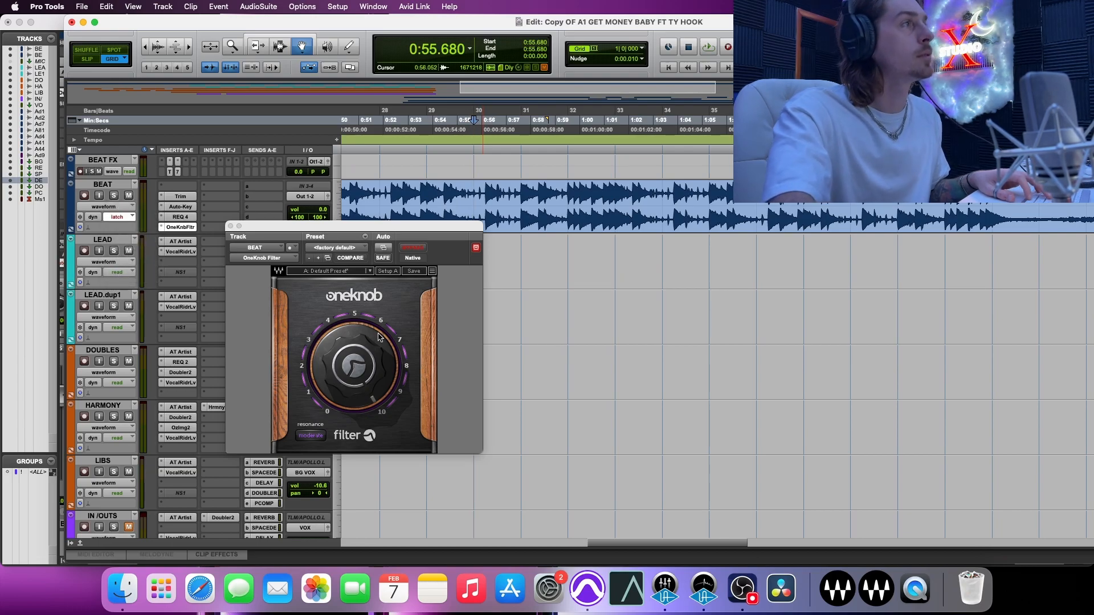
# - Play from 0:55.680 and write a latch pass on the BEAT track while sweeping the OneKnob Filter knob
pyautogui.press('space')
pyautogui.moveTo(360, 381); pyautogui.dragTo(360, 421)
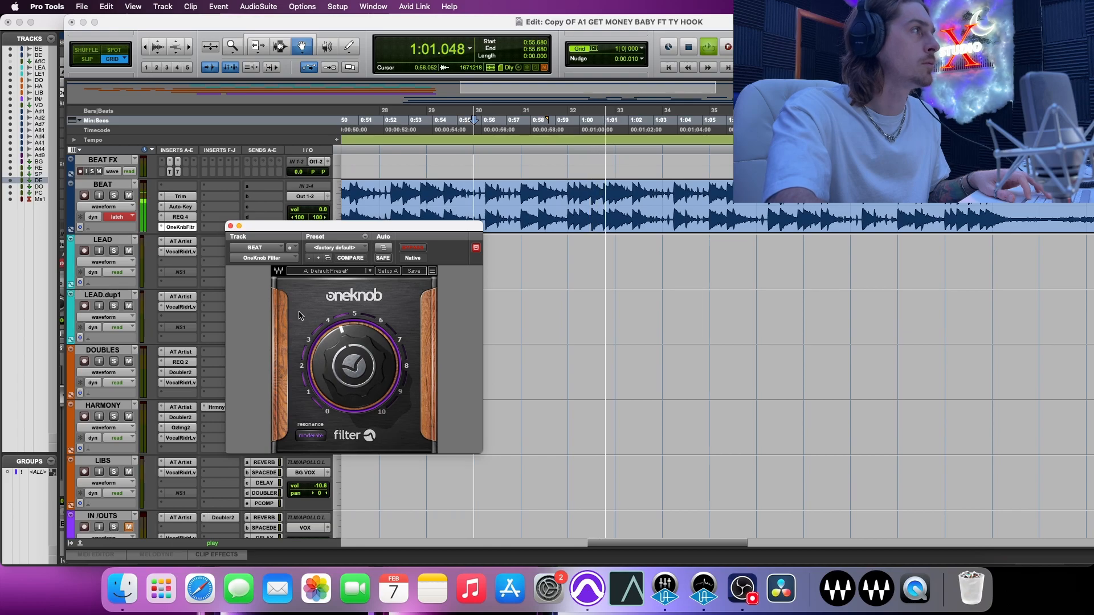
pyautogui.press('space')
# - Solo the BEAT track, write another filter knob sweep from 0:55.680 in latch mode, and close the plug-in window
pyautogui.click(115, 196)
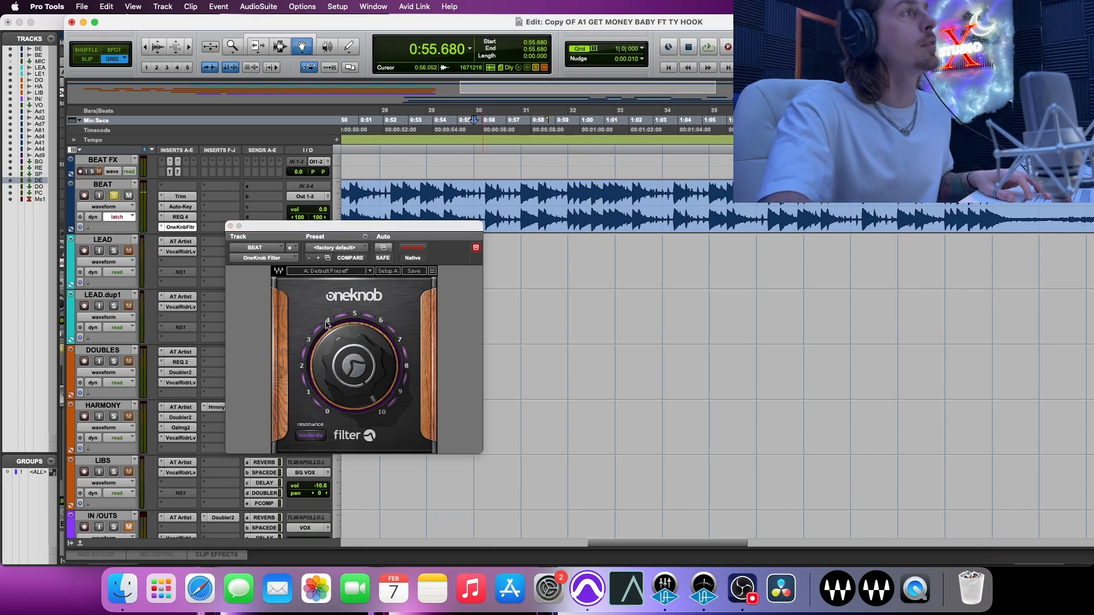
pyautogui.press('space')
pyautogui.moveTo(371, 377)
pyautogui.mouseDown()
pyautogui.moveTo(370, 407)
pyautogui.moveTo(362, 332)
pyautogui.mouseUp()
pyautogui.press('space')
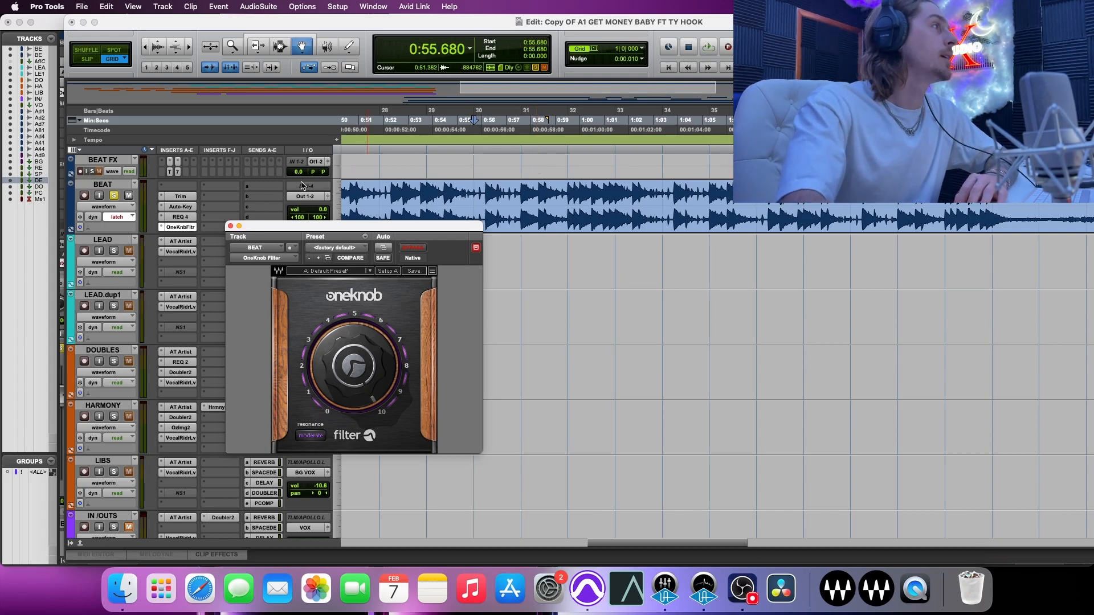
pyautogui.click(231, 225)
# - Set the BEAT track's automation mode to read
pyautogui.scroll(-15, 230, 342)
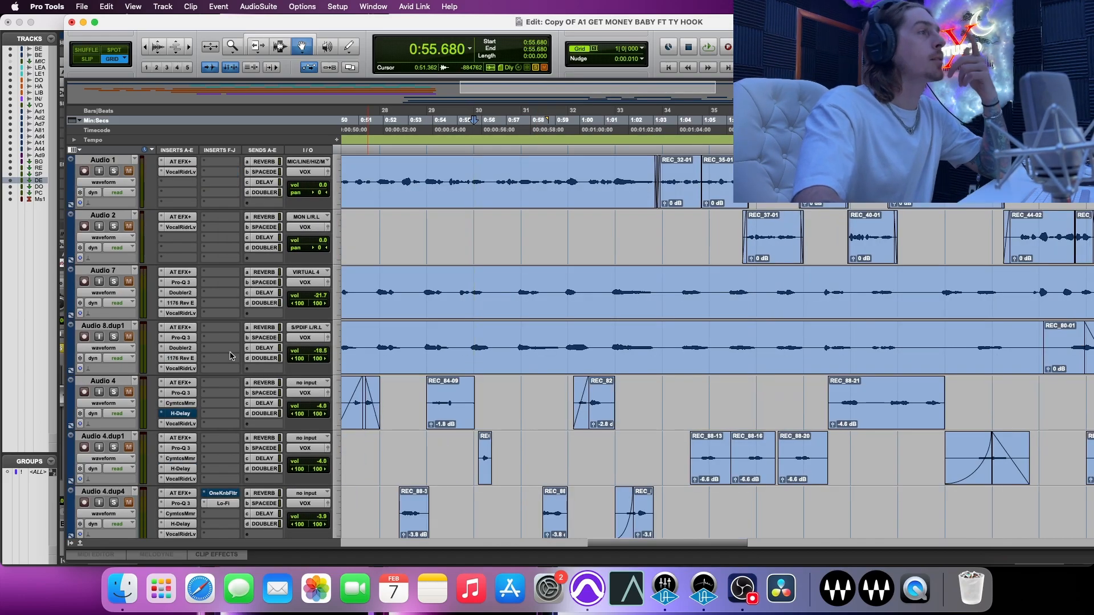
pyautogui.scroll(5, 230, 357)
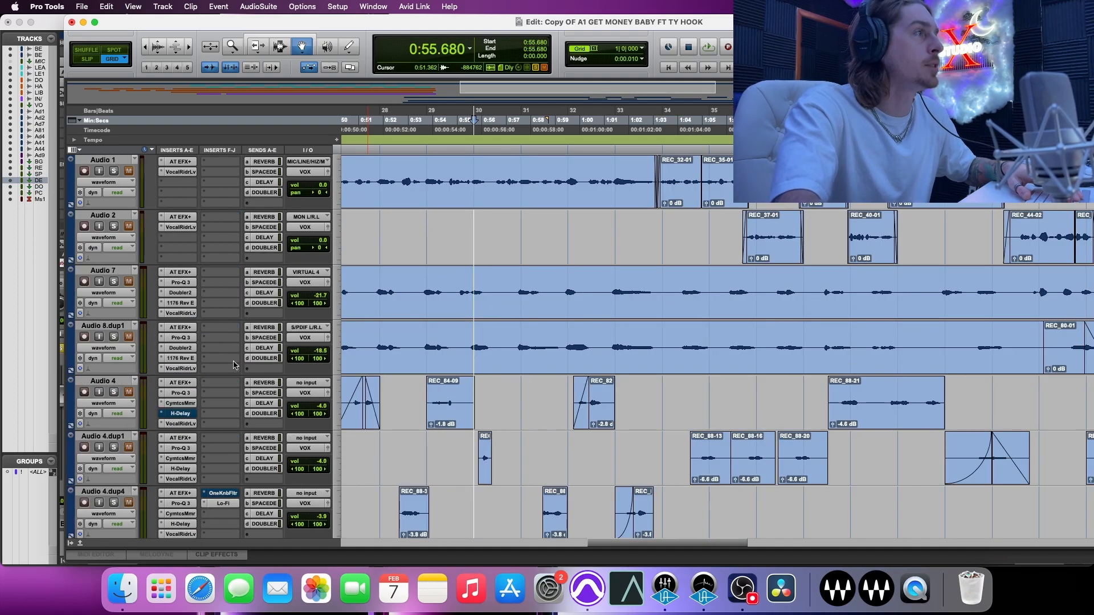
pyautogui.scroll(5, 313, 342)
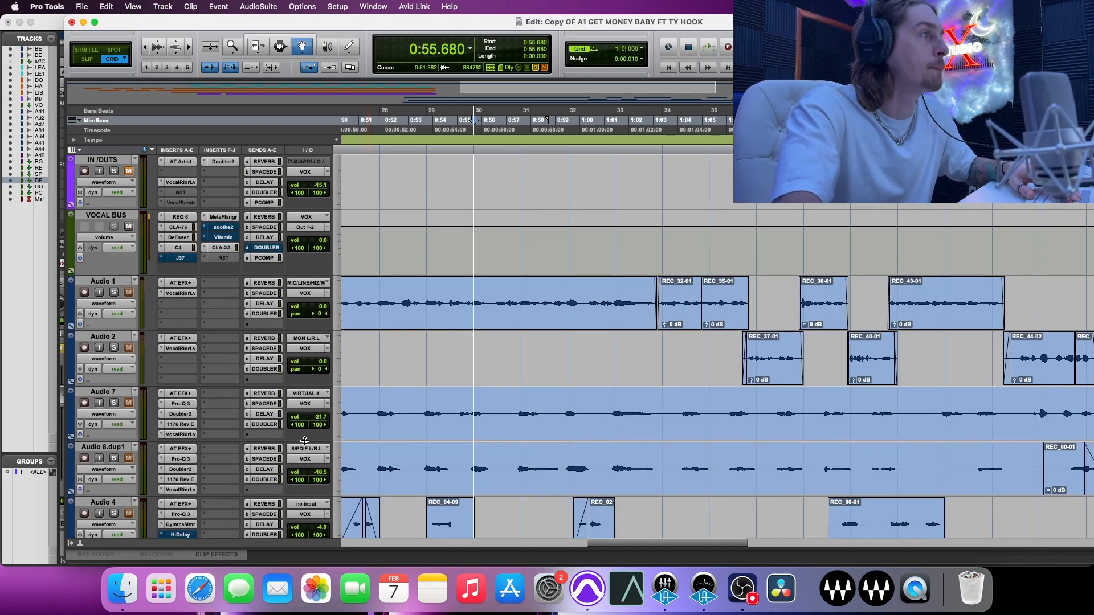
pyautogui.scroll(5, 331, 410)
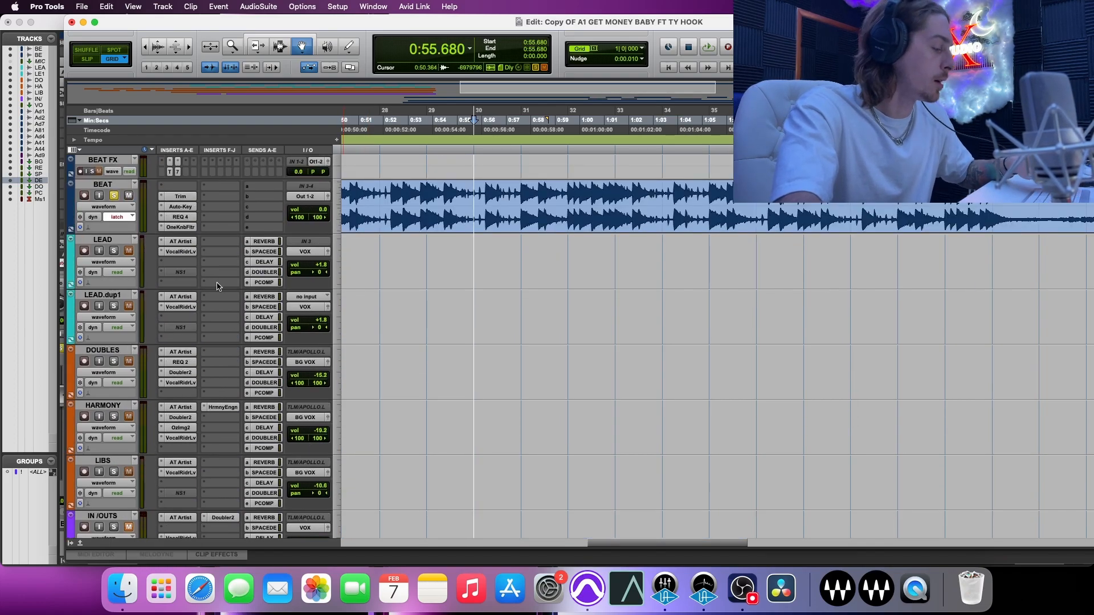
pyautogui.press('r')
pyautogui.press('r')
pyautogui.scroll(-5, 577, 379)
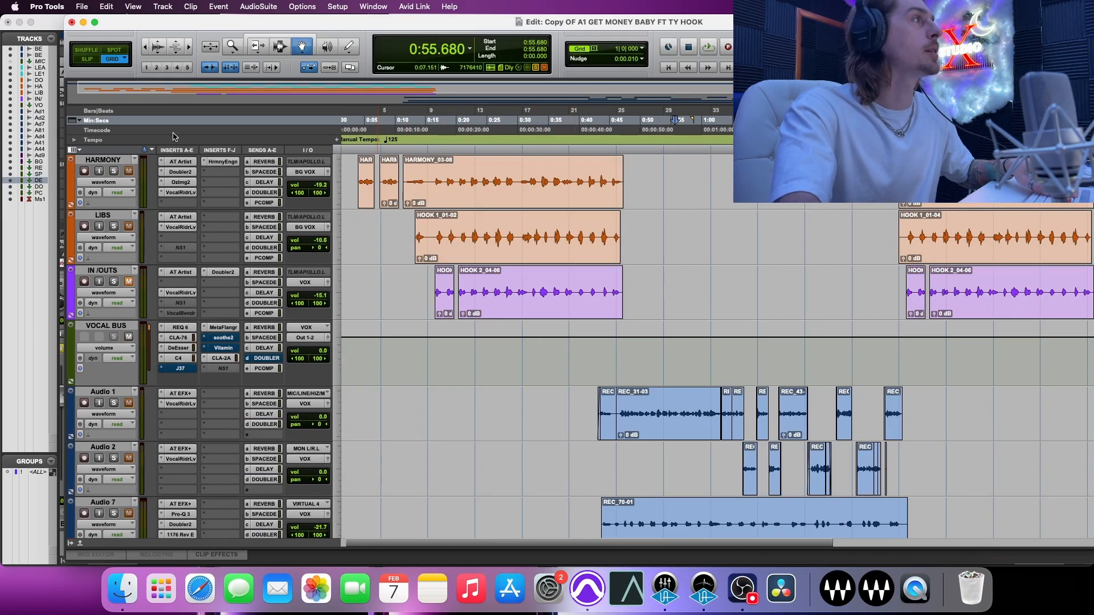
pyautogui.scroll(5, 148, 182)
pyautogui.click(119, 217)
pyautogui.click(121, 226)
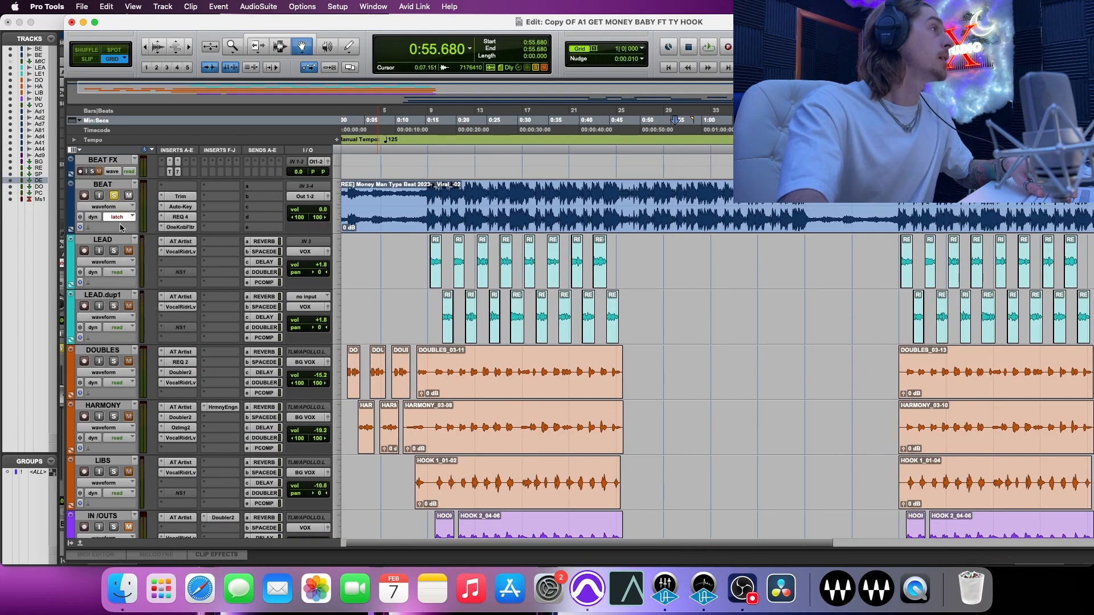
pyautogui.click(119, 217)
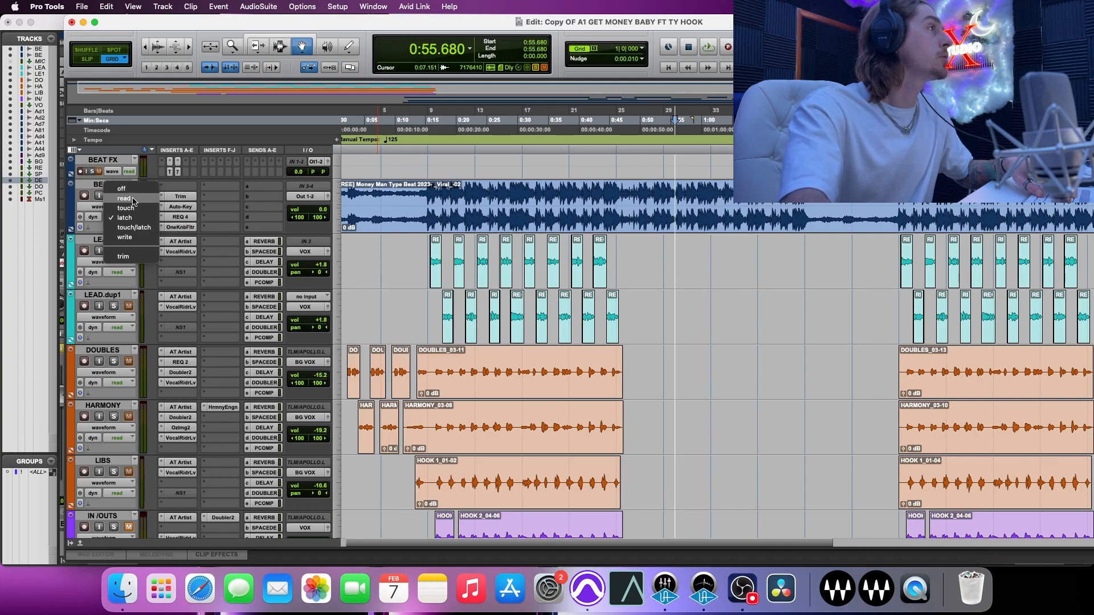
pyautogui.click(132, 198)
# - Switch Audio 1's automation lane to pan and try moving the pan line with the Grabber
pyautogui.scroll(-10, 131, 228)
pyautogui.click(111, 286)
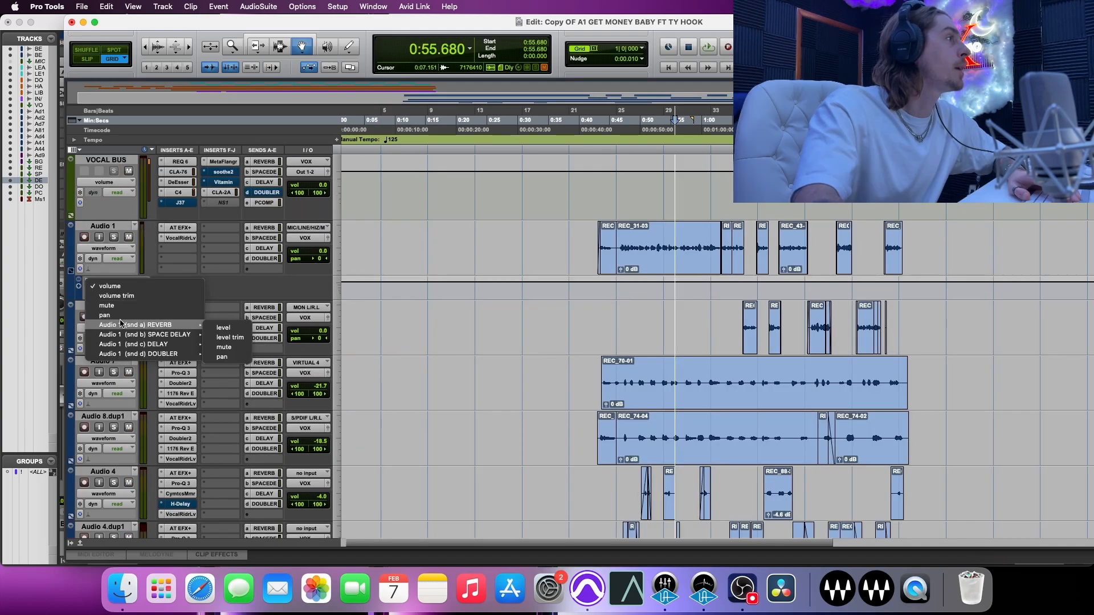
pyautogui.click(105, 315)
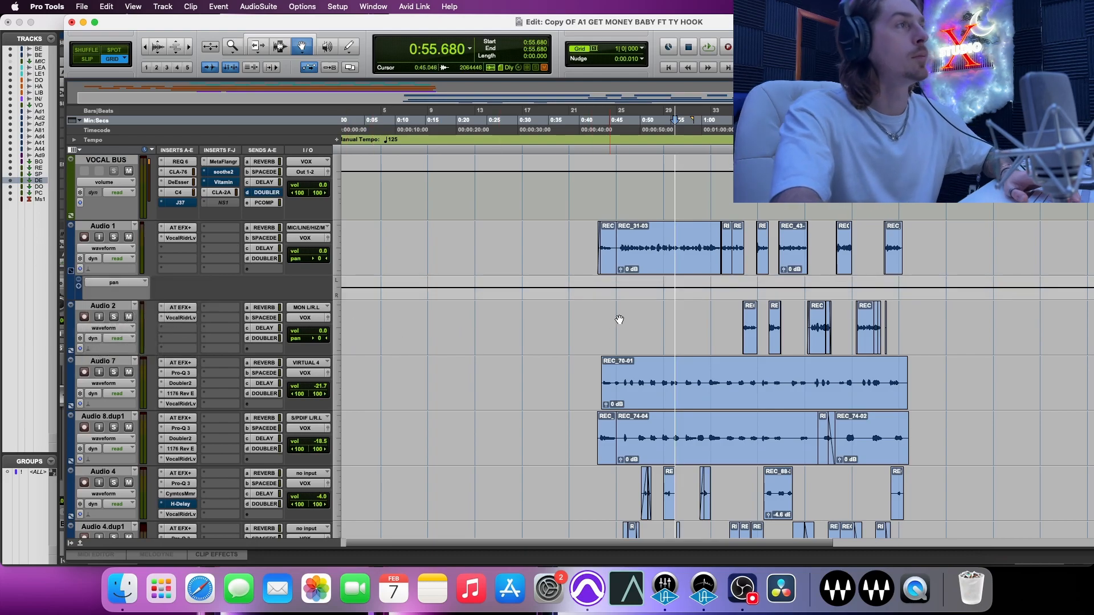
pyautogui.click(640, 287)
pyautogui.moveTo(640, 287); pyautogui.dragTo(650, 288)
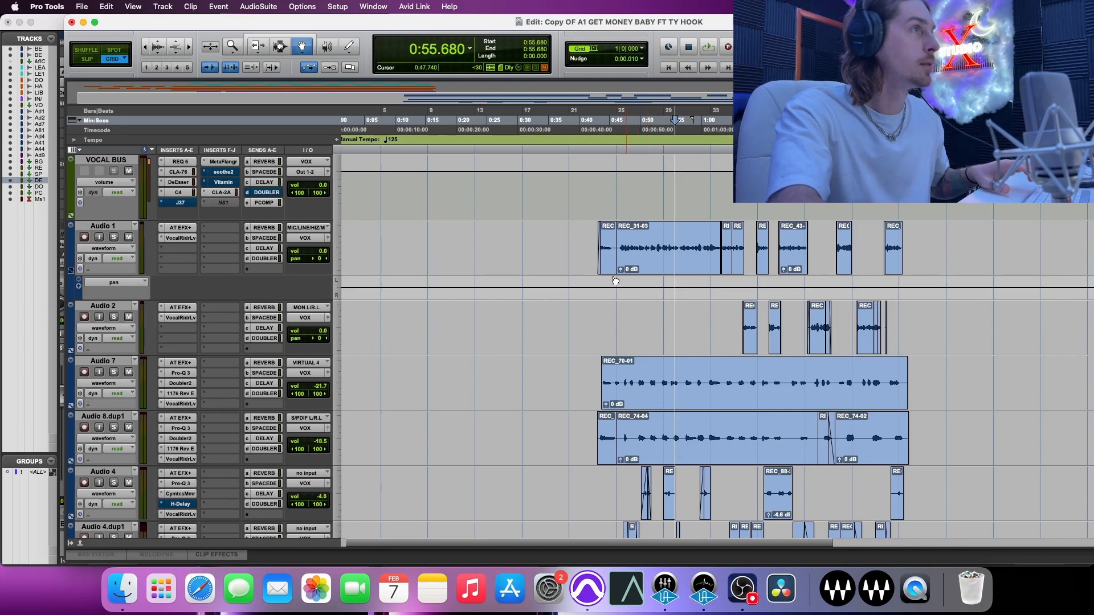
# - Activate the Smart Tool and select the range from 0:46.080 to 0:53.760 in Audio 1's pan lane
pyautogui.click(264, 37)
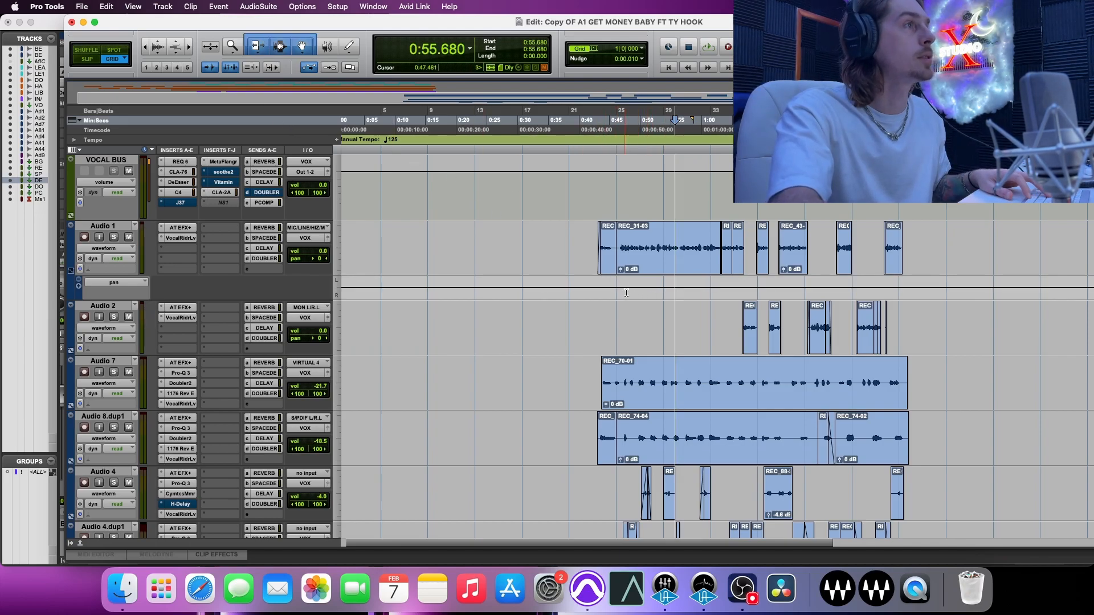
pyautogui.hscroll(-5, 561, 508)
pyautogui.hscroll(6, 561, 508)
pyautogui.hscroll(5, 649, 264)
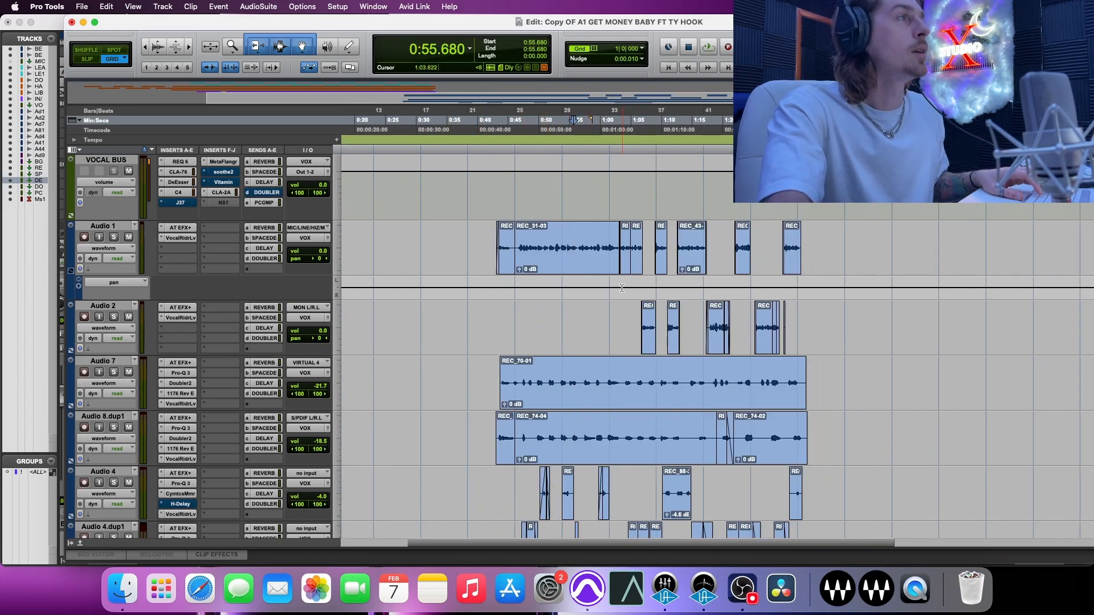
pyautogui.click(466, 256)
pyautogui.moveTo(488, 292); pyautogui.dragTo(536, 293)
pyautogui.moveTo(482, 286); pyautogui.dragTo(504, 286)
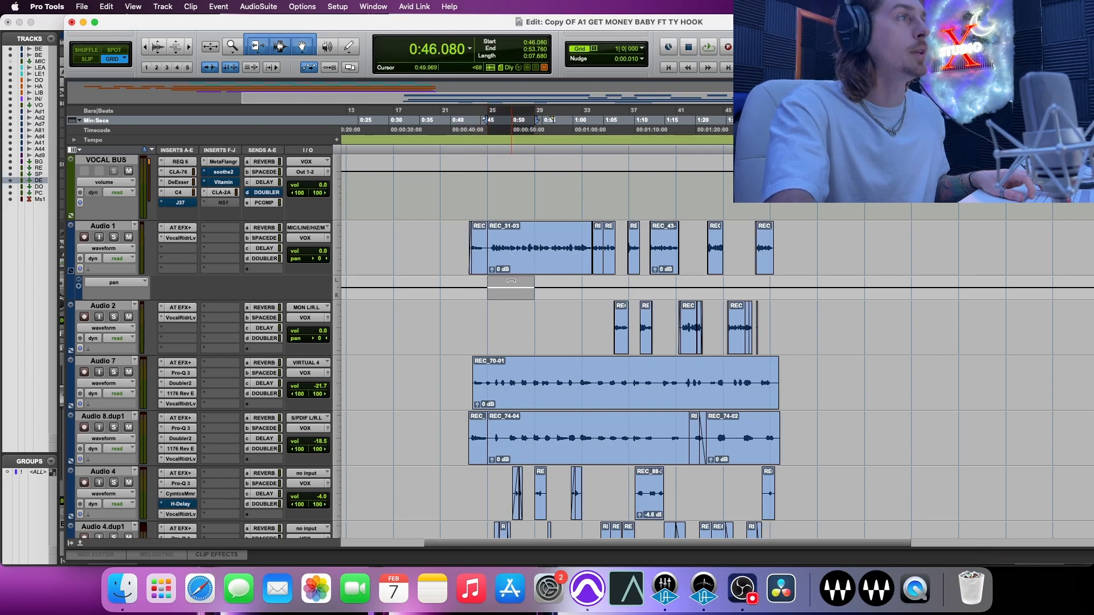
# - Pan Audio 1's selected range fully right, play it back, and remove that pan change
pyautogui.moveTo(511, 280); pyautogui.dragTo(511, 297)
pyautogui.press('space')
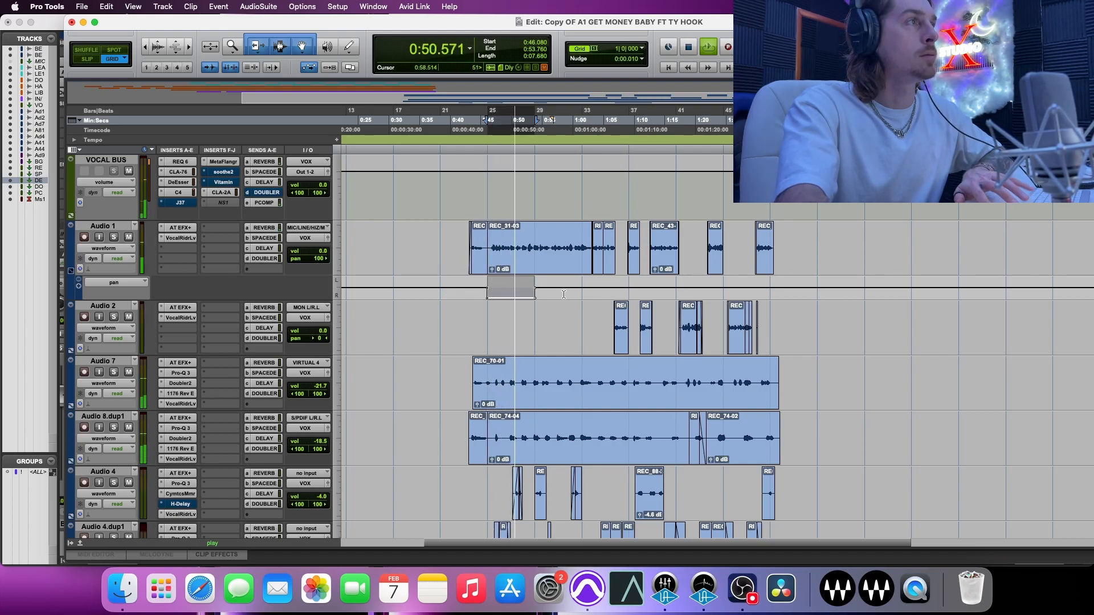
pyautogui.press('space')
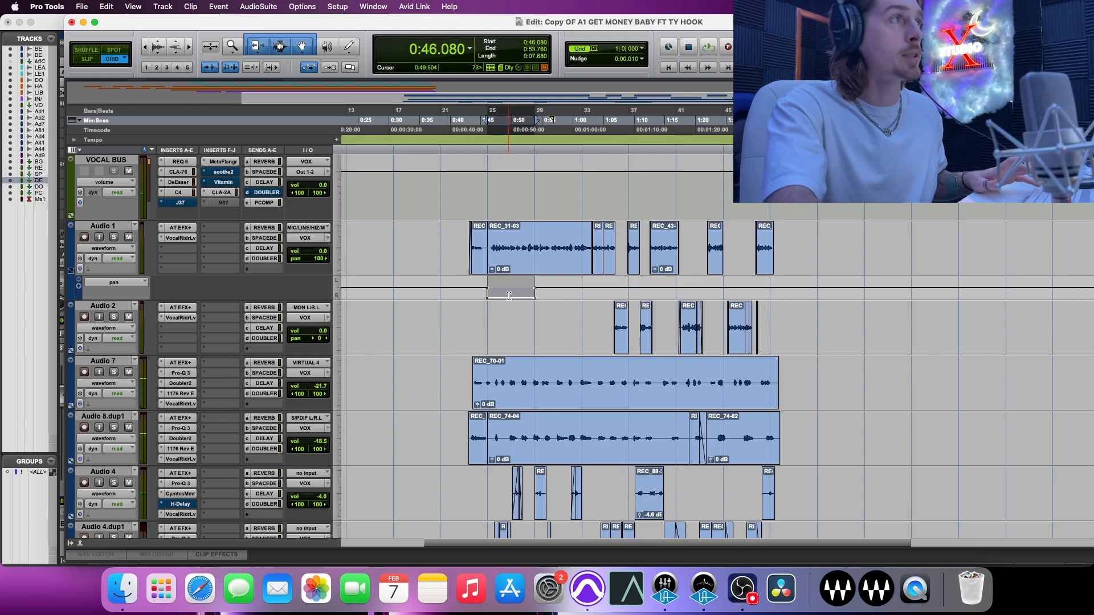
pyautogui.press('BackSpace')
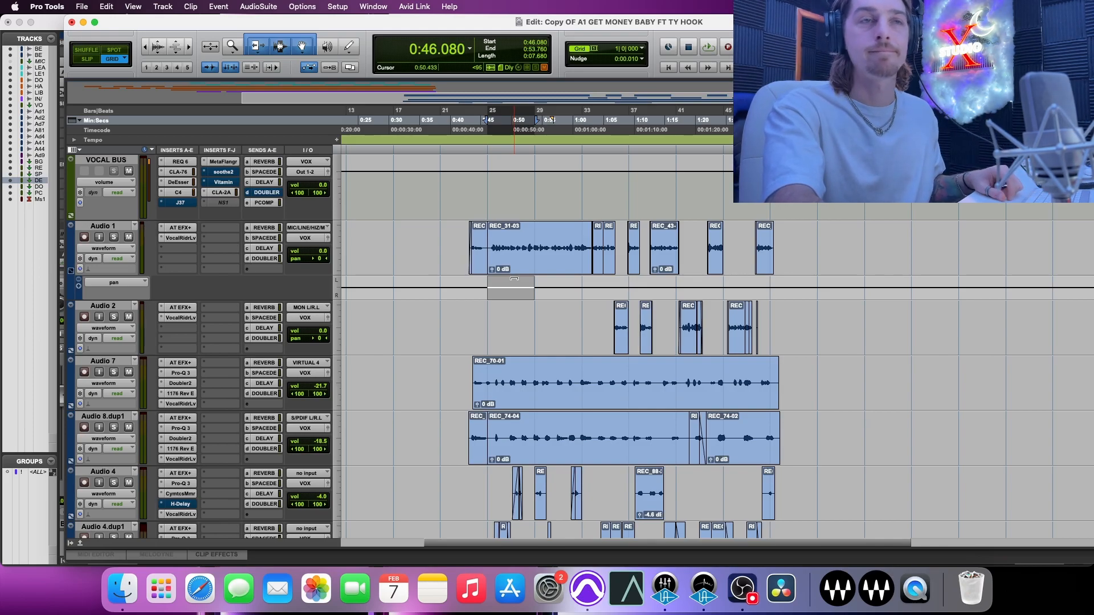
# - Shift the selected pan section slightly off centre, try lowering the breakpoint at its start, and undo that move
pyautogui.moveTo(514, 278)
pyautogui.mouseDown()
pyautogui.moveTo(515, 268)
pyautogui.moveTo(510, 278)
pyautogui.mouseUp()
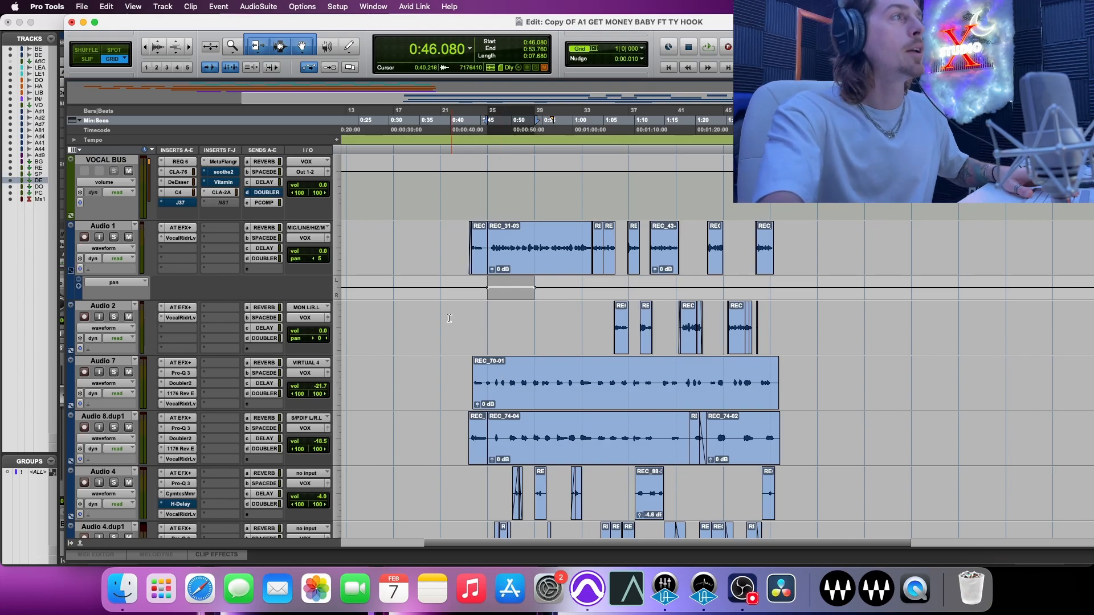
pyautogui.click(466, 285)
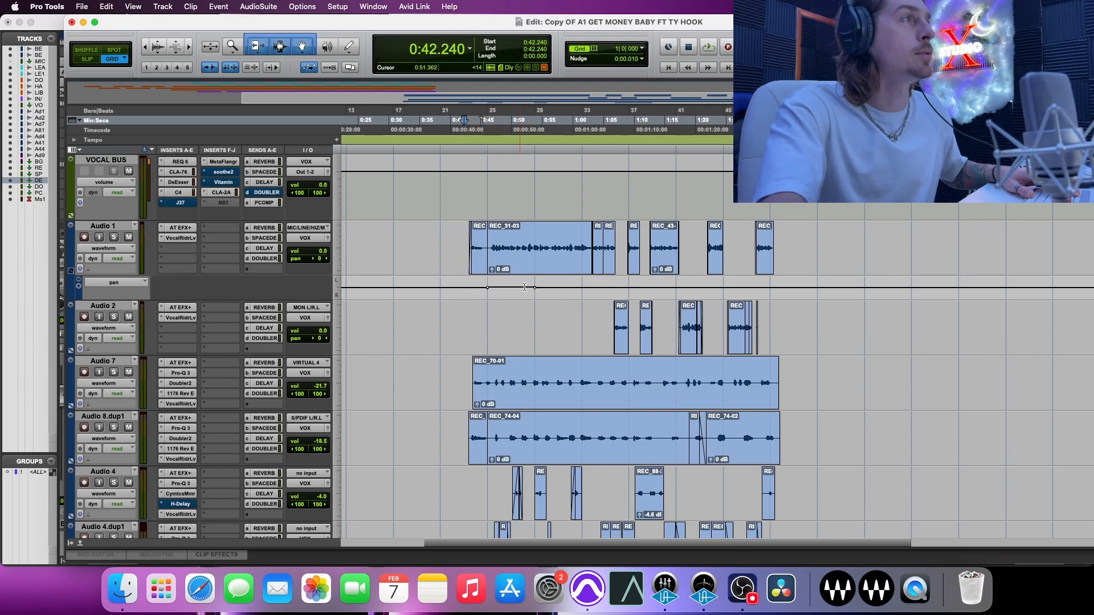
pyautogui.moveTo(490, 292); pyautogui.dragTo(490, 297)
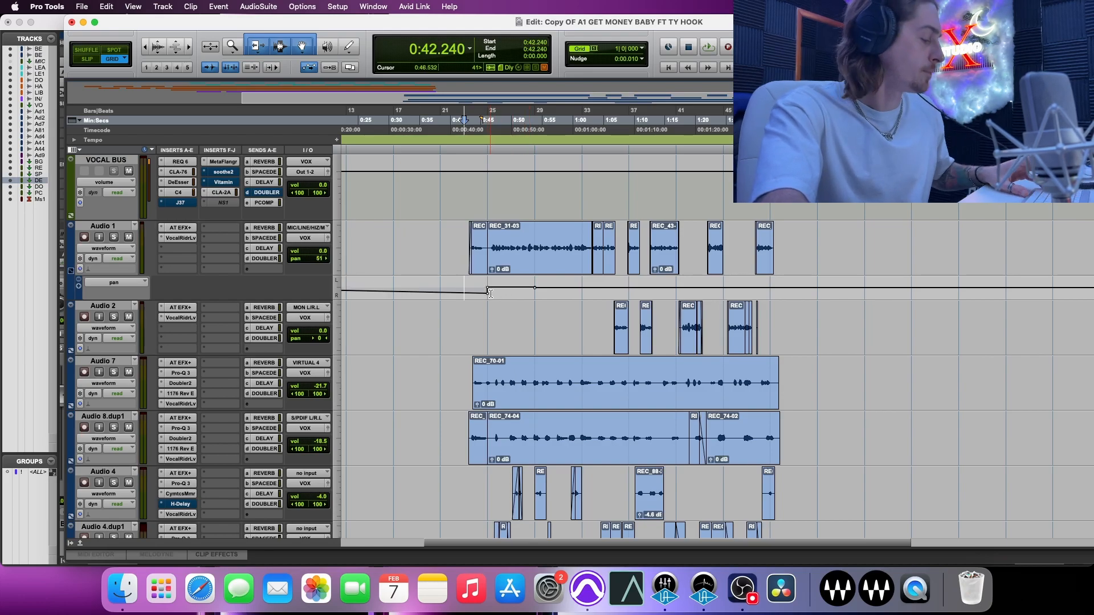
pyautogui.press('super+z')
# - Reshape Audio 1's pan breakpoints near 0:46 into a sharp jump right that ramps back to centre
pyautogui.moveTo(490, 290); pyautogui.dragTo(495, 304)
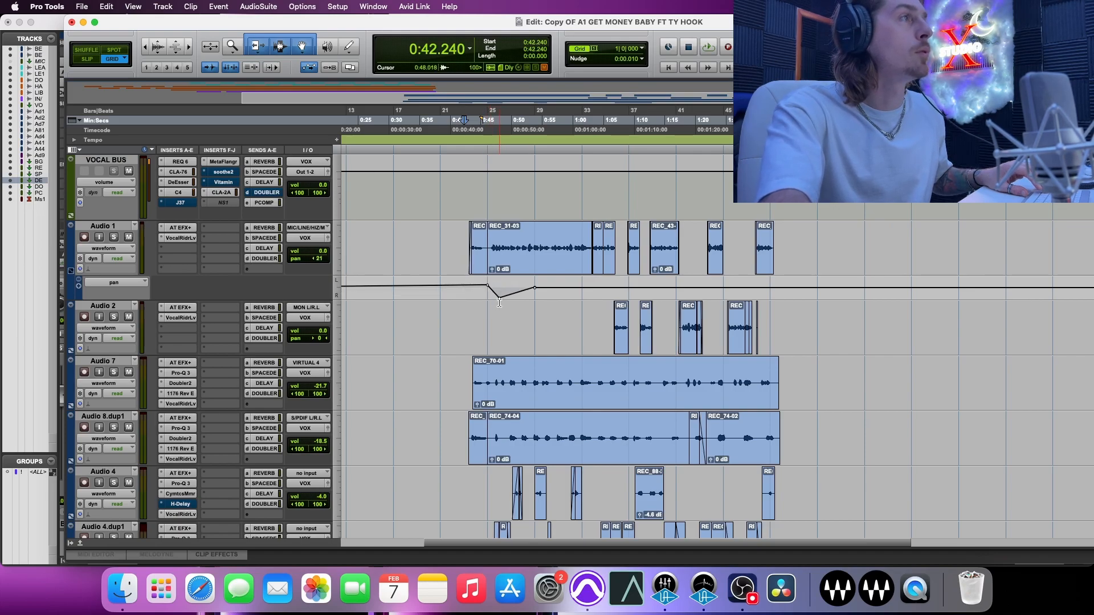
pyautogui.click(487, 296)
pyautogui.moveTo(488, 296); pyautogui.dragTo(488, 286)
pyautogui.click(487, 286)
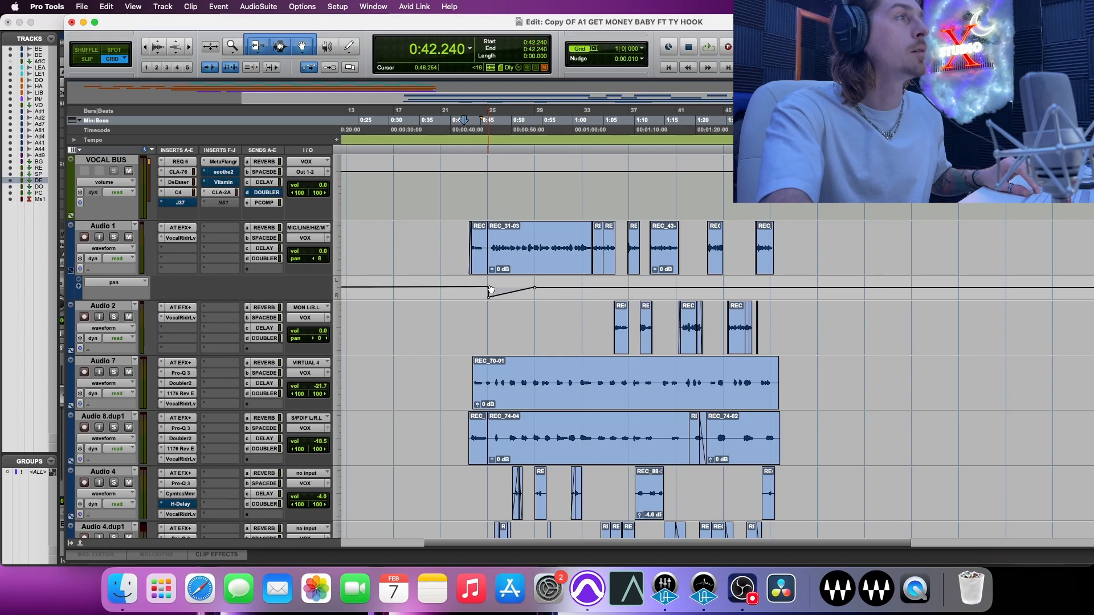
# - Solo Audio 1 and play back its pan automation from 0:44.160
pyautogui.click(482, 150)
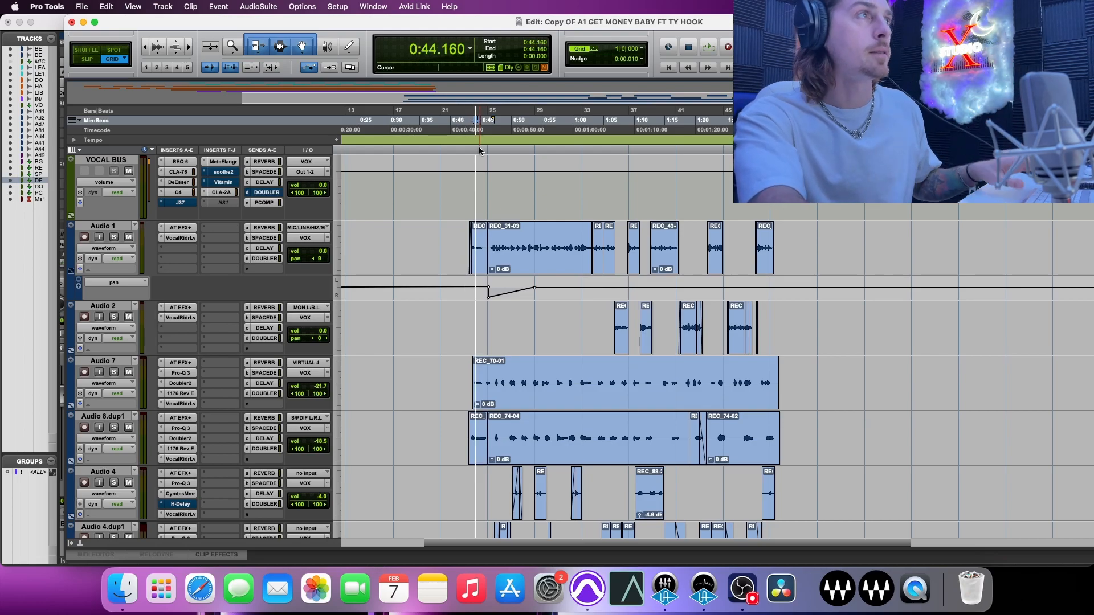
pyautogui.press('super+bracketright')
pyautogui.press('space')
pyautogui.hotkey('shift', 's')
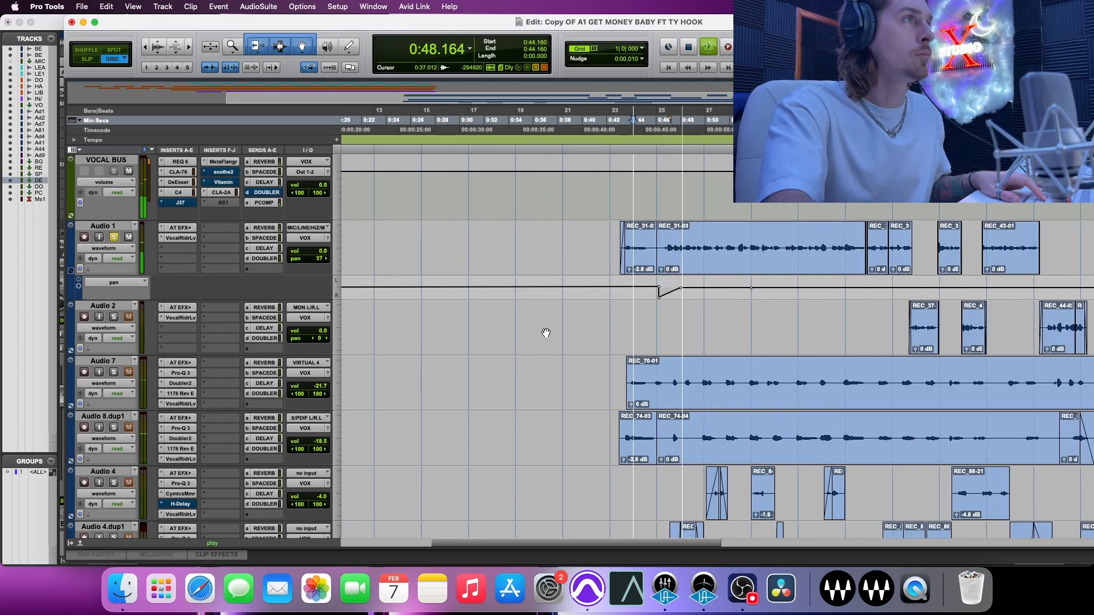
pyautogui.press('space')
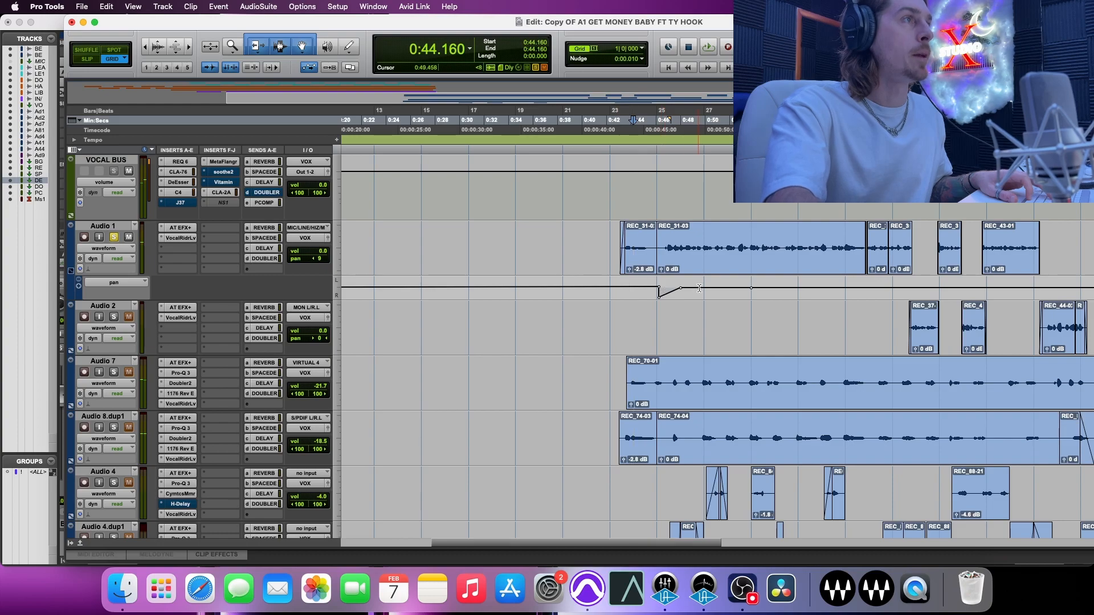
# - Make Audio 1's pan ramp from centre to fully right and stay there, and audition it from 0:44.160
pyautogui.moveTo(682, 291); pyautogui.dragTo(682, 300)
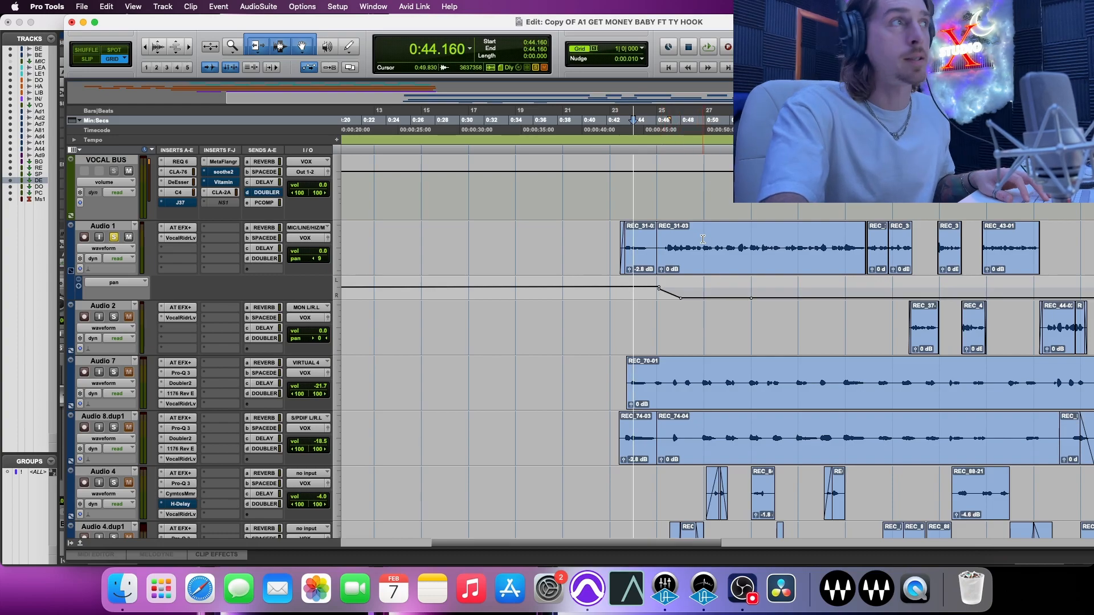
pyautogui.hscroll(-4, 627, 273)
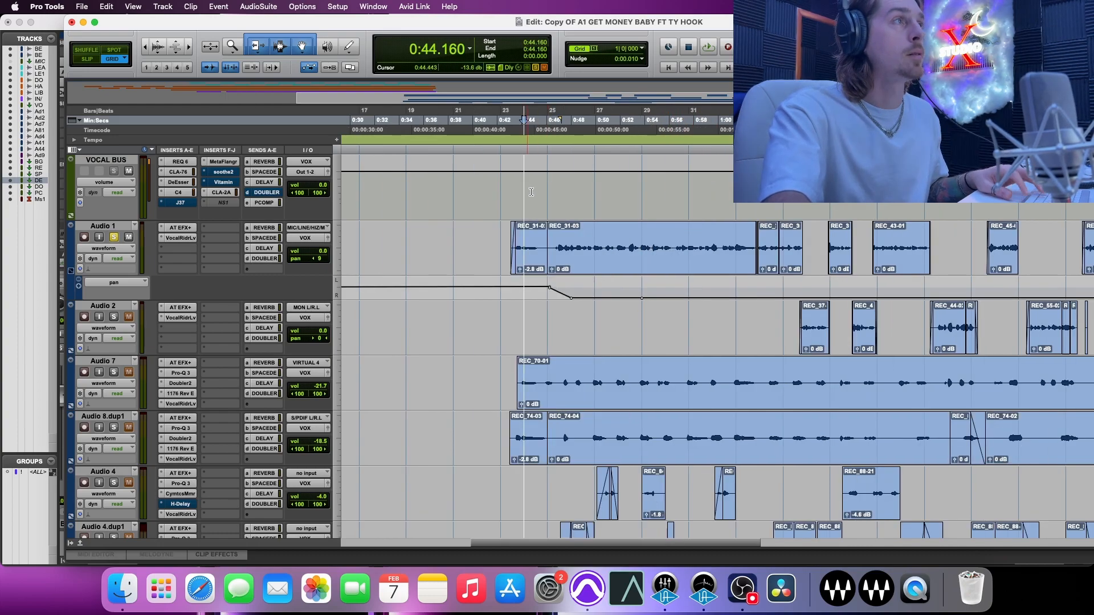
pyautogui.press('space')
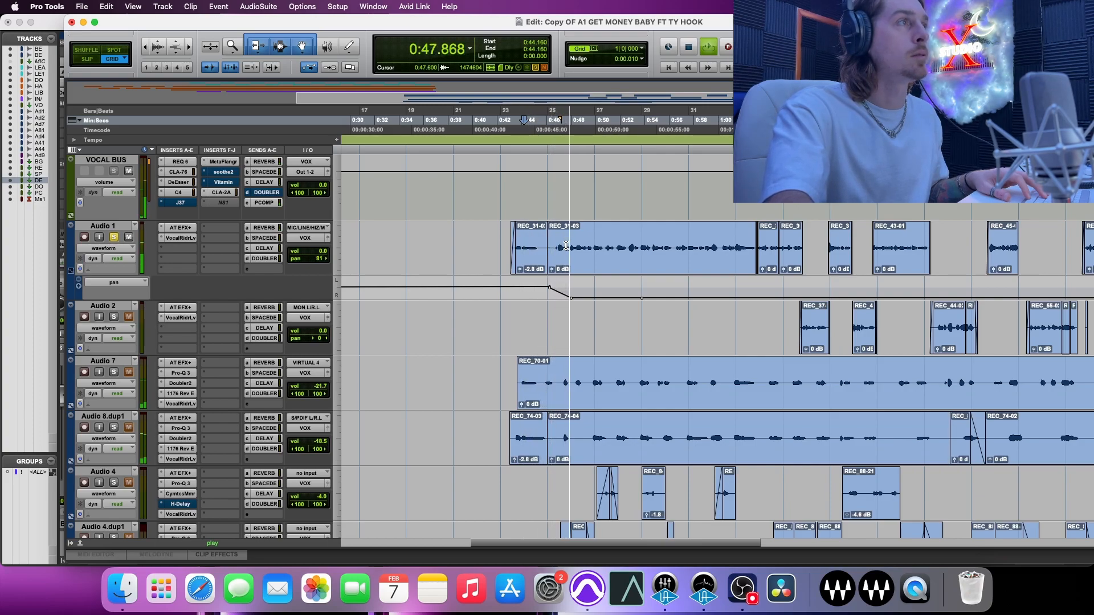
pyautogui.press('space')
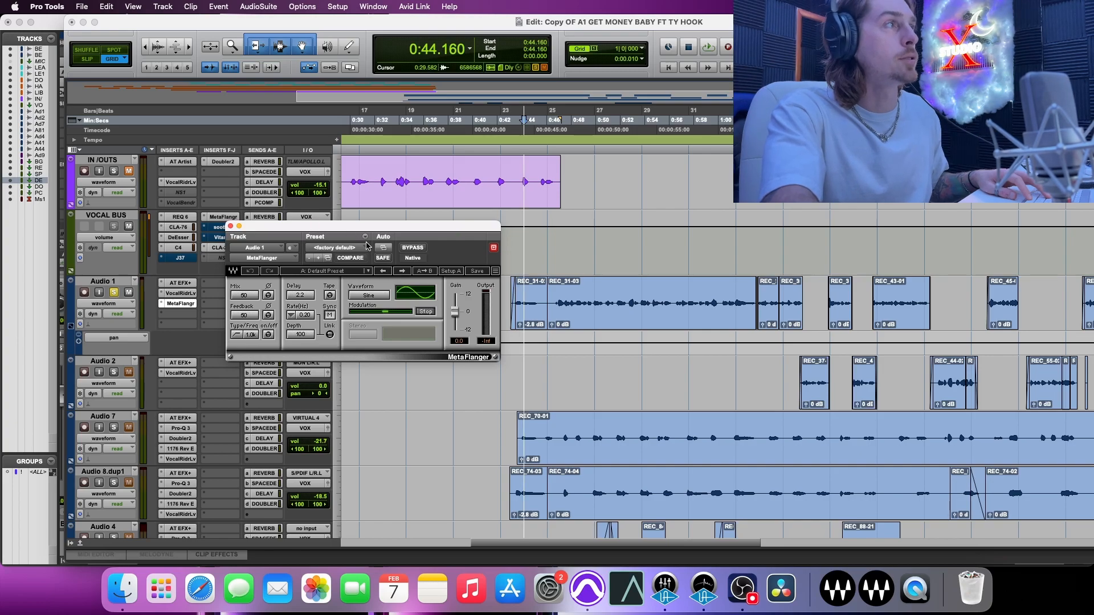
# - Open the plug-in automation settings for MetaFlanger on Audio 1, select Inv Feedback and confirm the dialog
pyautogui.click(383, 248)
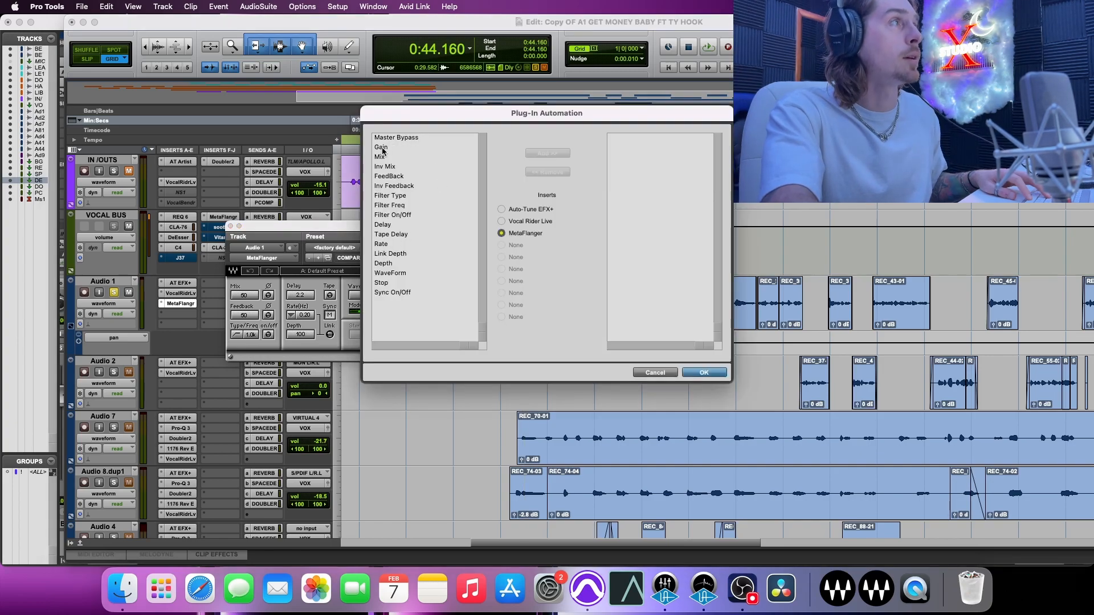
pyautogui.click(395, 186)
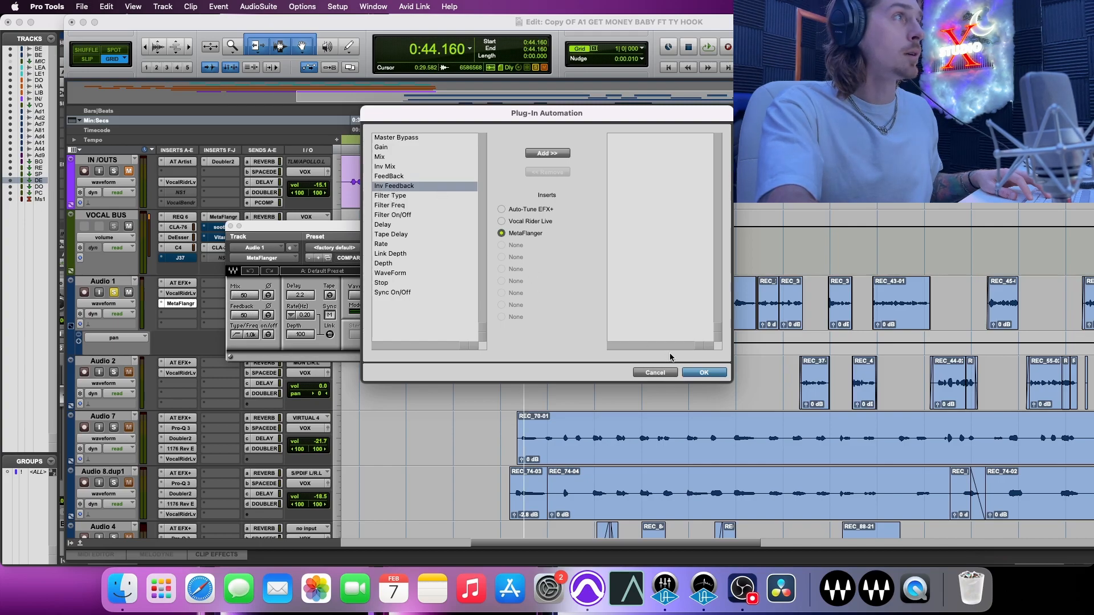
pyautogui.click(700, 374)
# - Set Audio 1's automation mode to touch and play from 0:44.160 while raising the MetaFlanger feedback
pyautogui.click(117, 314)
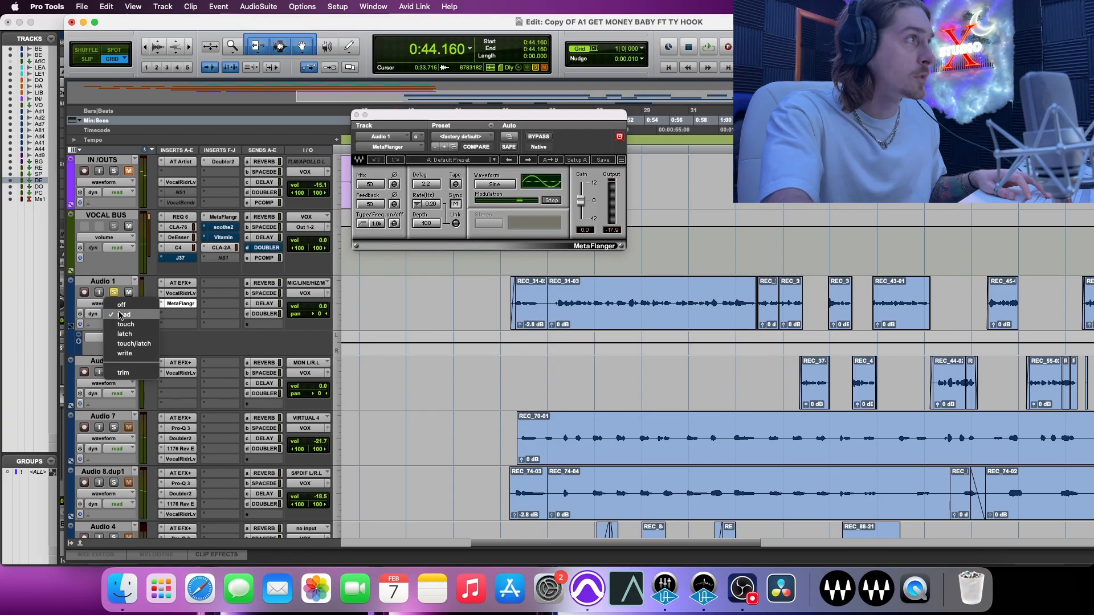
pyautogui.click(130, 324)
pyautogui.press('space')
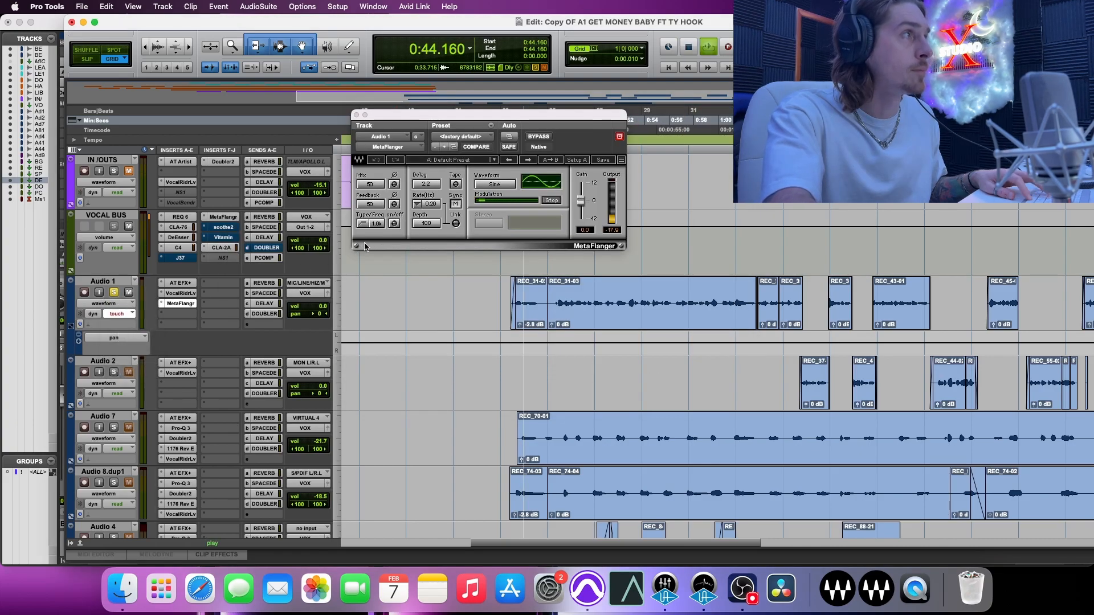
pyautogui.moveTo(371, 204)
pyautogui.mouseDown()
pyautogui.moveTo(359, 204)
pyautogui.moveTo(371, 218)
pyautogui.moveTo(370, 177)
pyautogui.mouseUp()
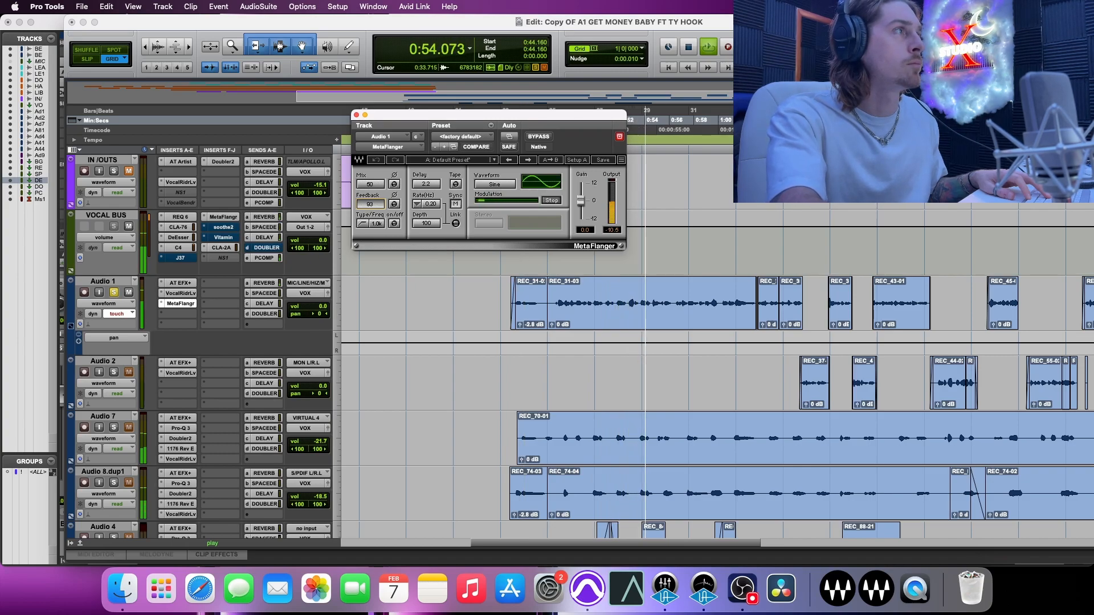
pyautogui.press('space')
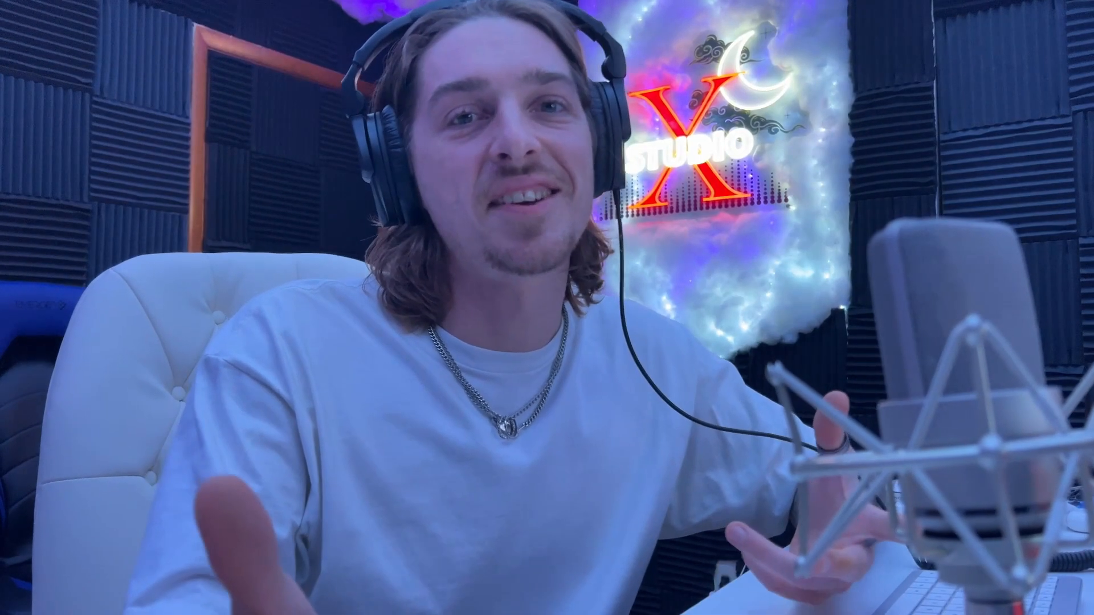